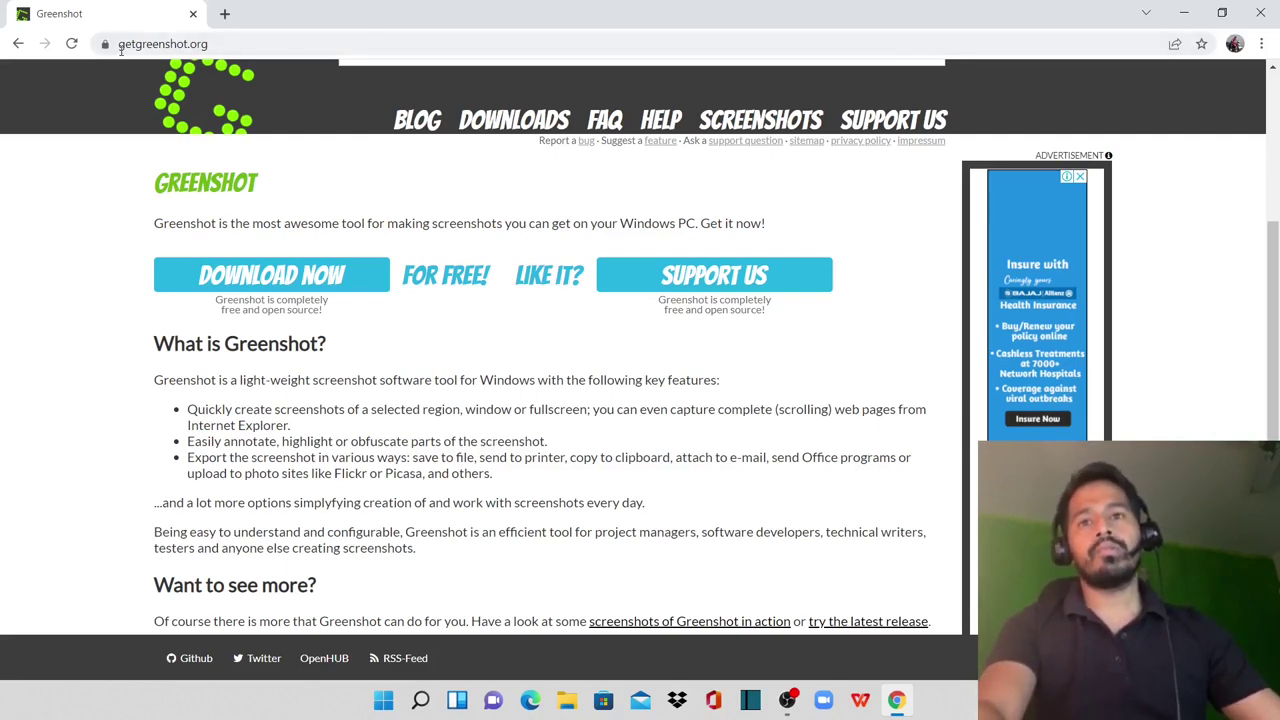
Search the web for 'greenshot' and open the official Greenshot website
left_click(245, 37)
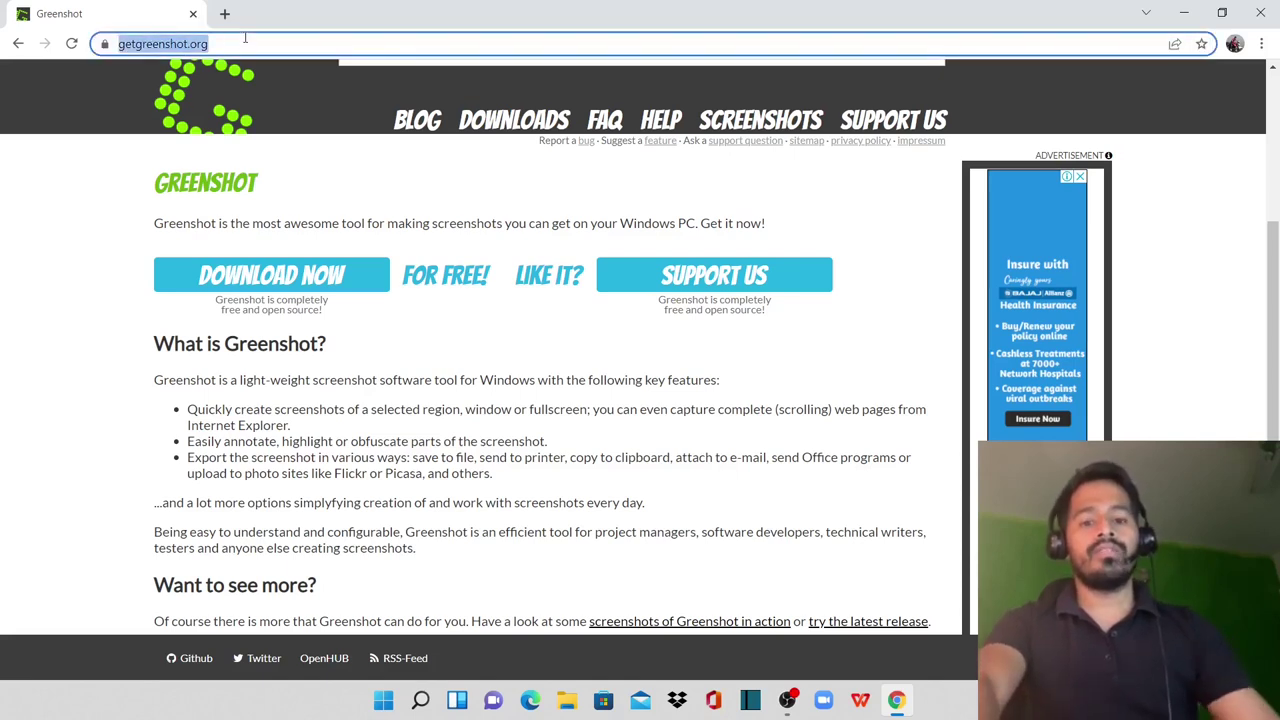
type("gr")
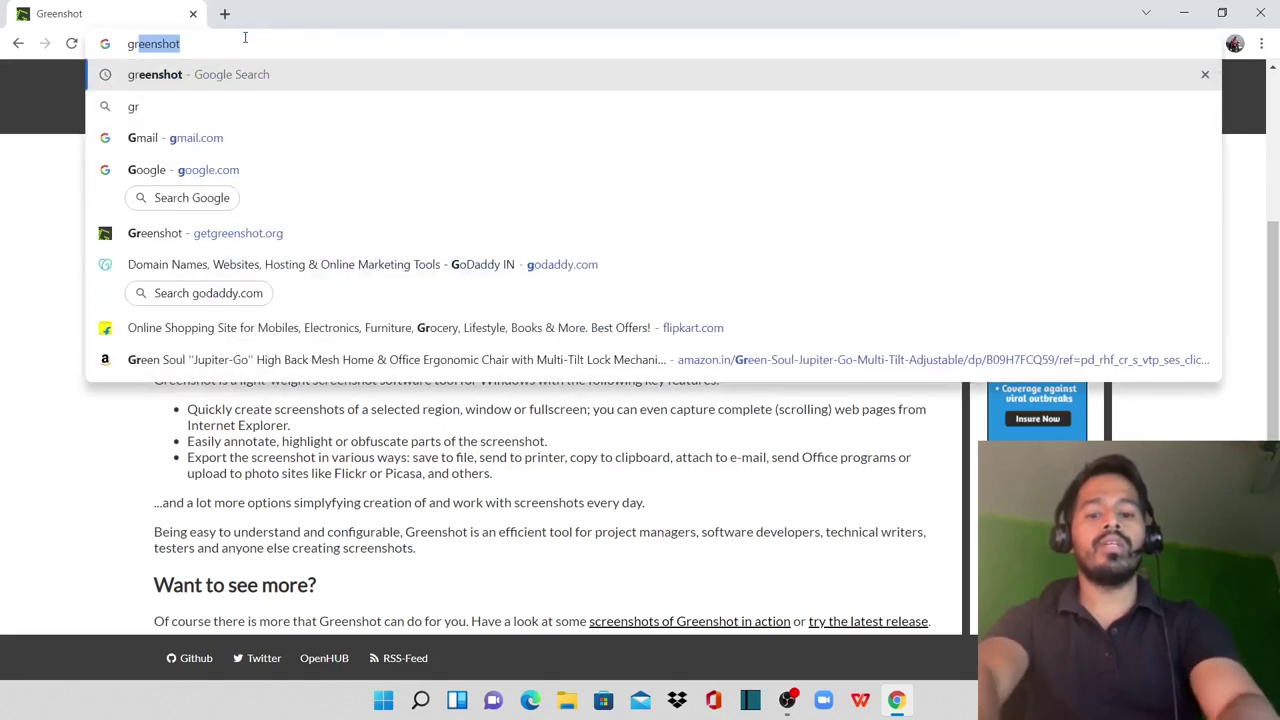
type("eenshot")
key("Return")
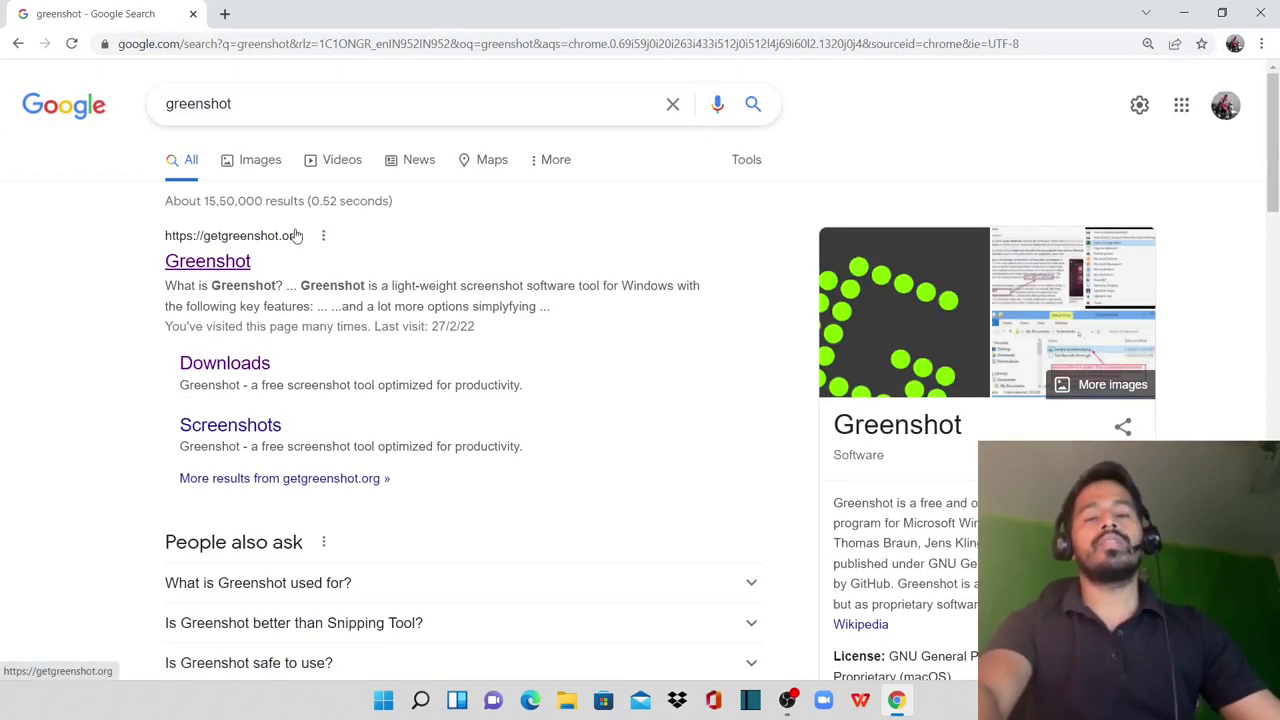
left_click(214, 268)
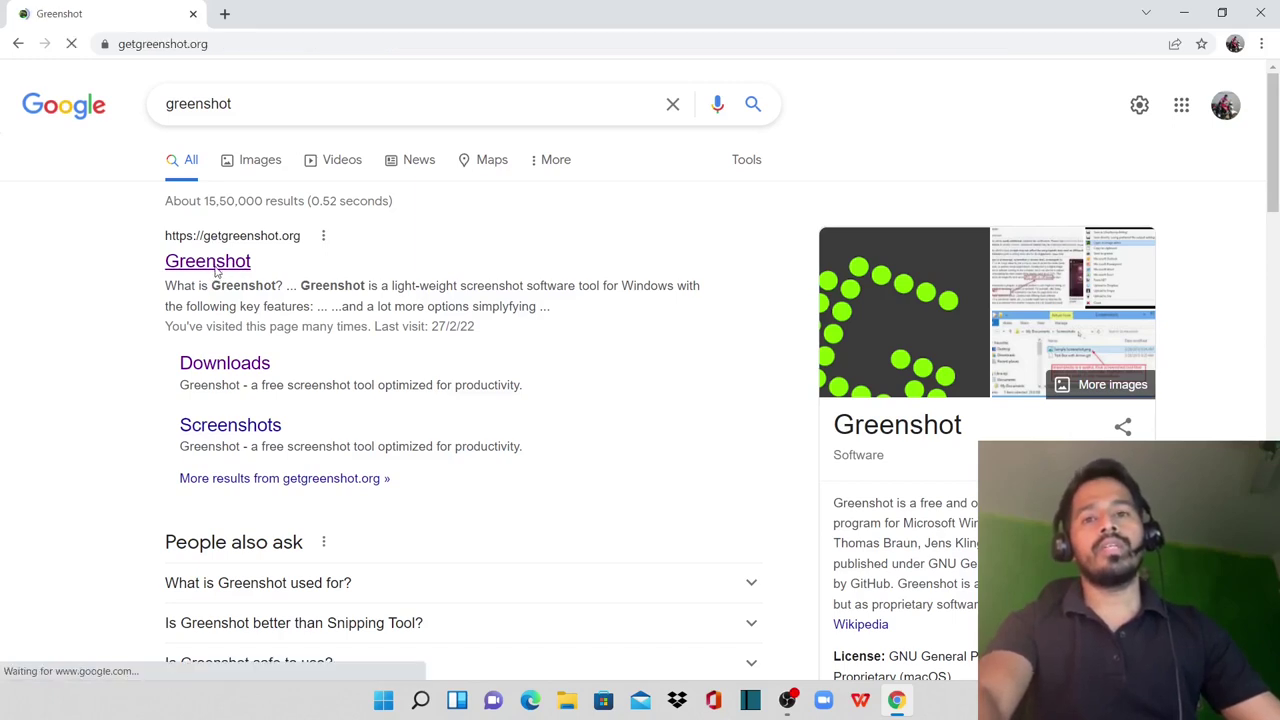
scroll(394, 294, "down", 3)
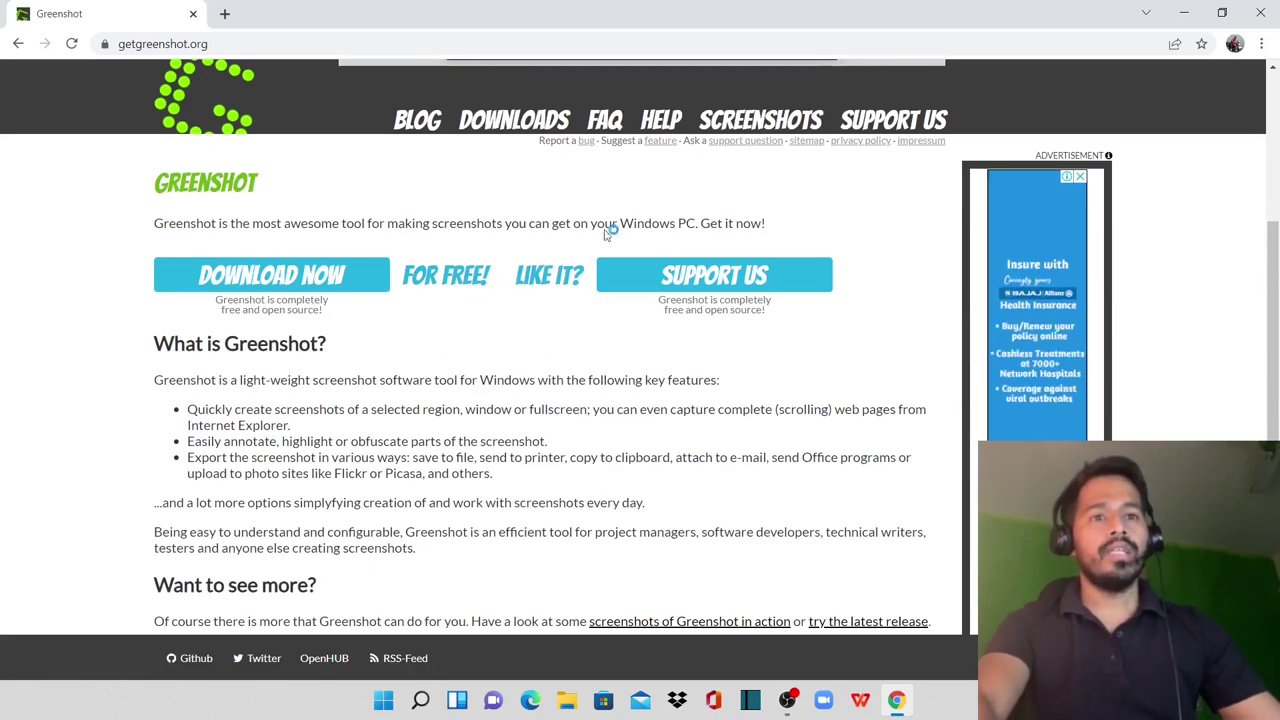
left_click_drag(597, 223, 697, 225)
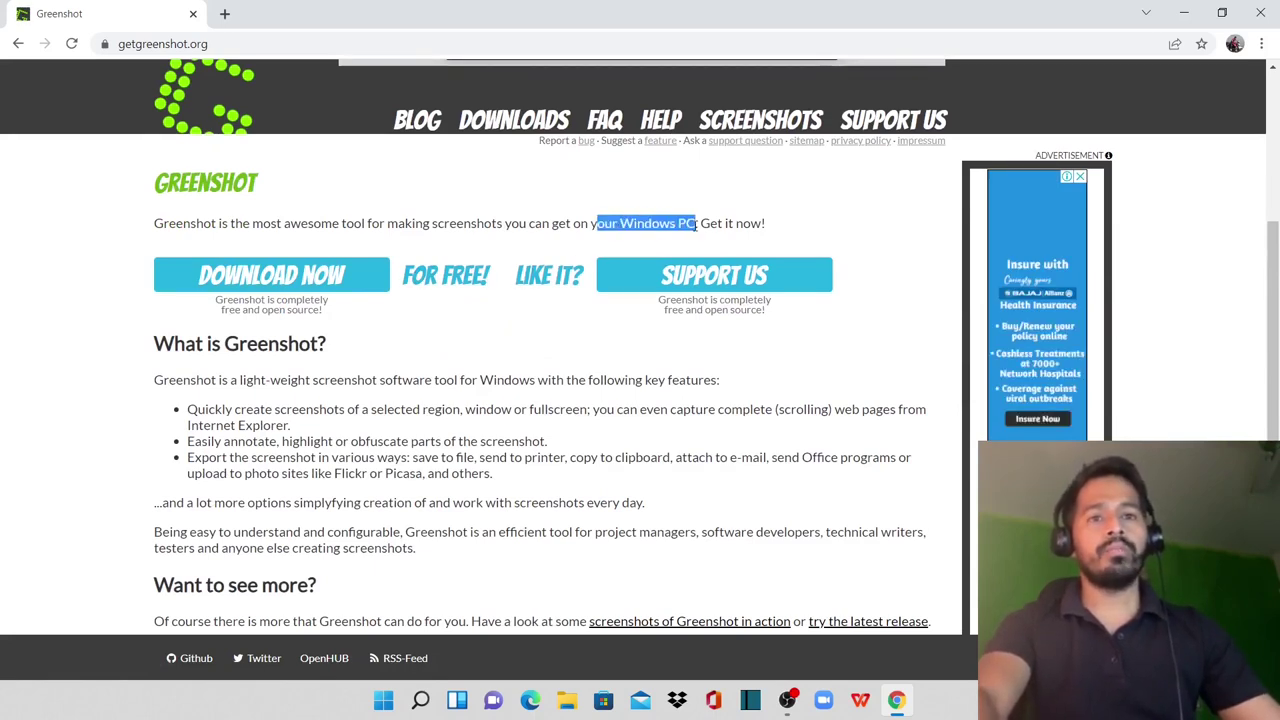
Download the latest stable Windows installer, Greenshot-INSTALLER-1.2.10.6-RELEASE.exe, from the Downloads page
left_click(340, 278)
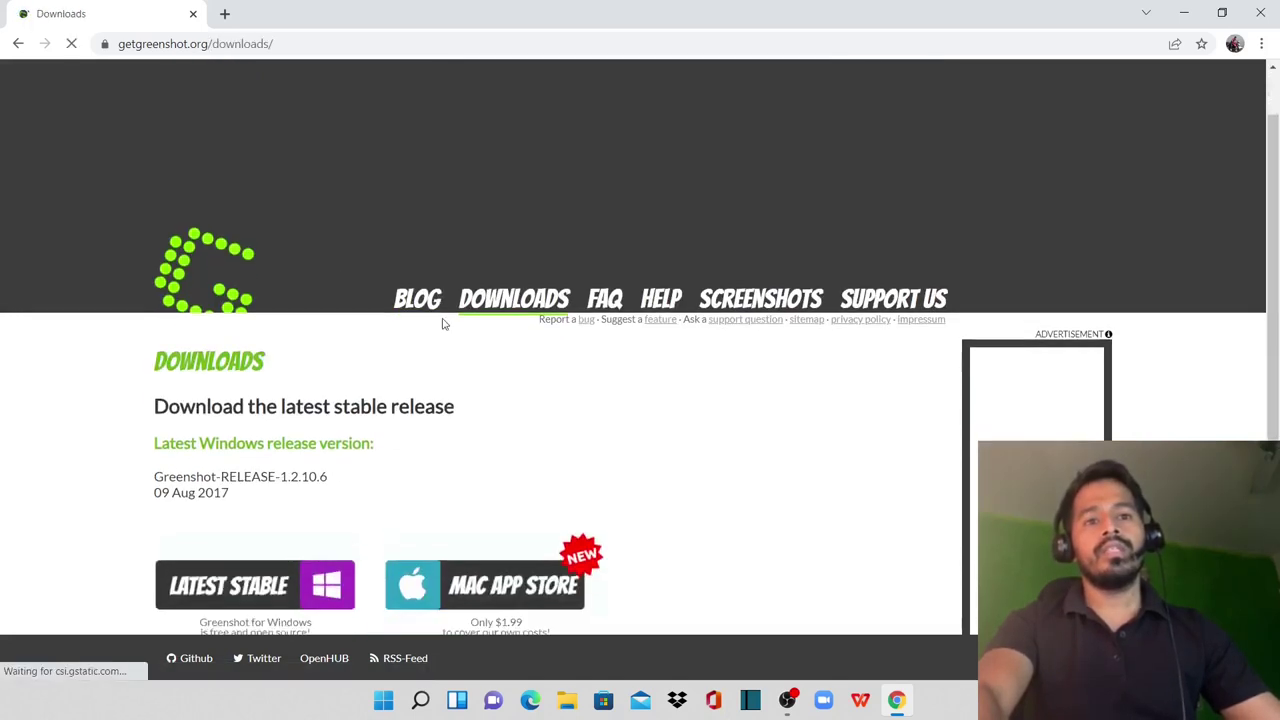
scroll(470, 350, "down", 3)
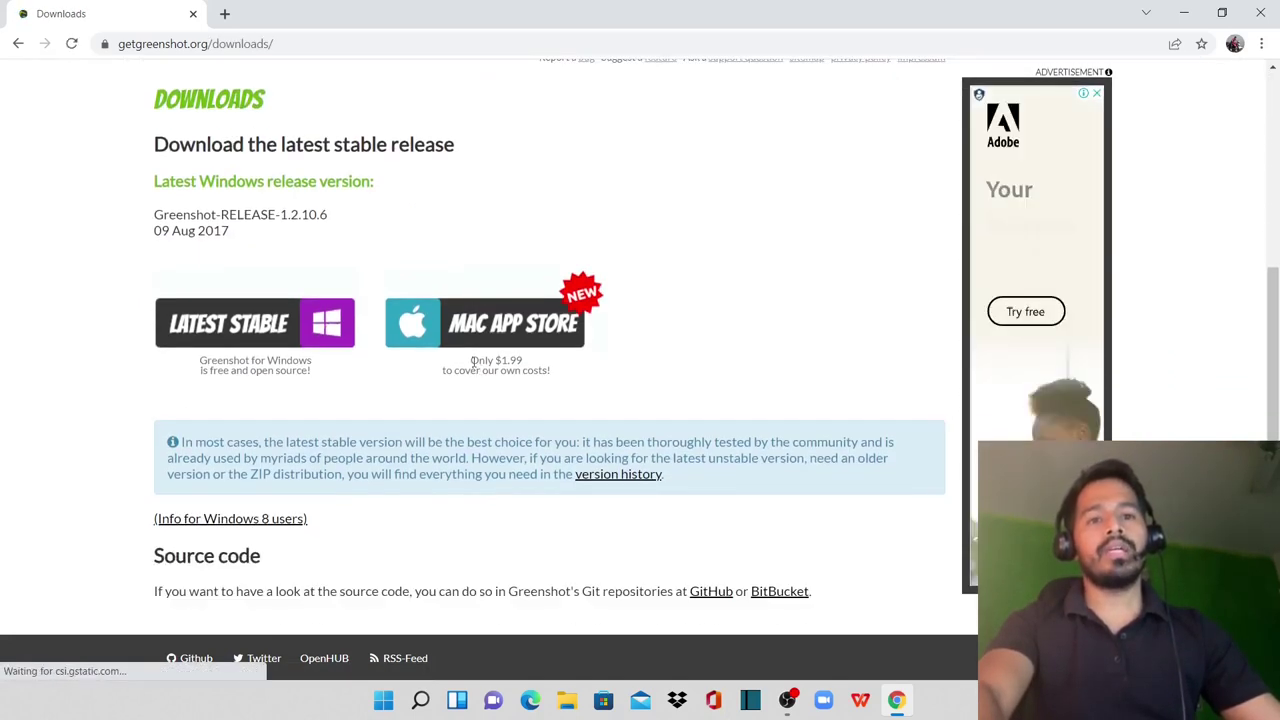
mouse_move(470, 358)
left_mouse_down()
mouse_move(524, 360)
mouse_move(553, 380)
left_mouse_up()
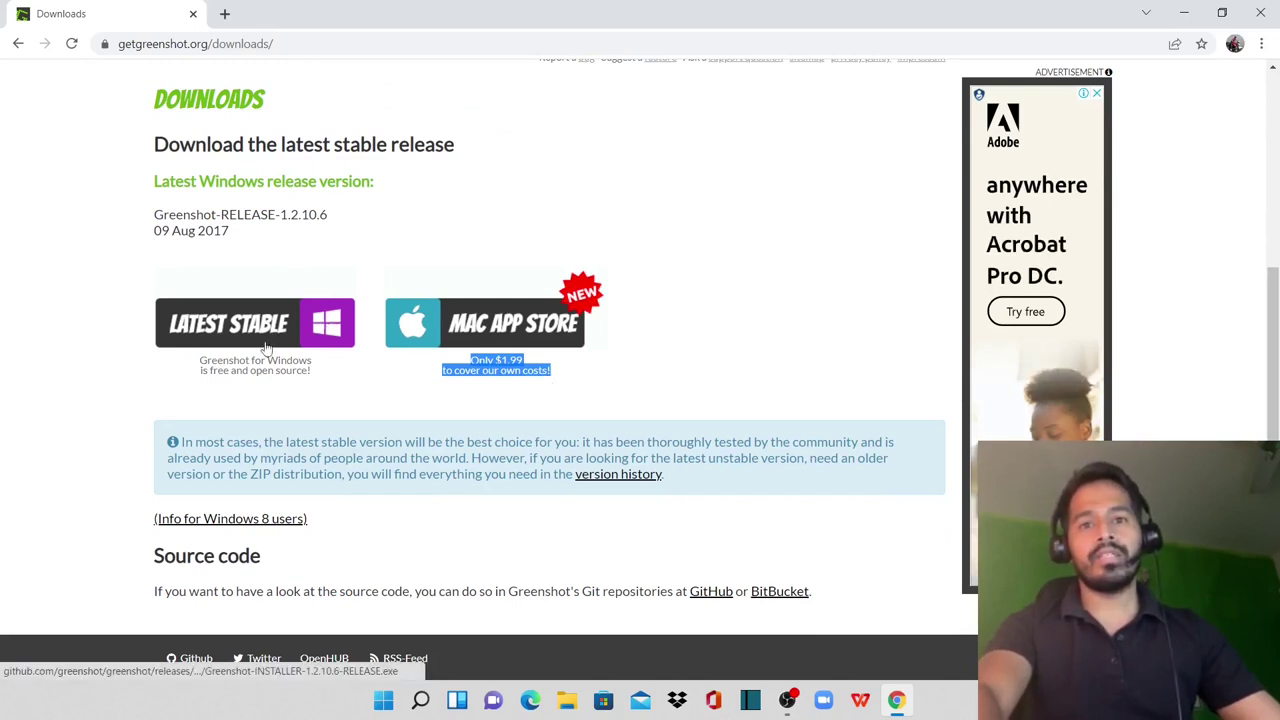
left_click_drag(199, 358, 300, 371)
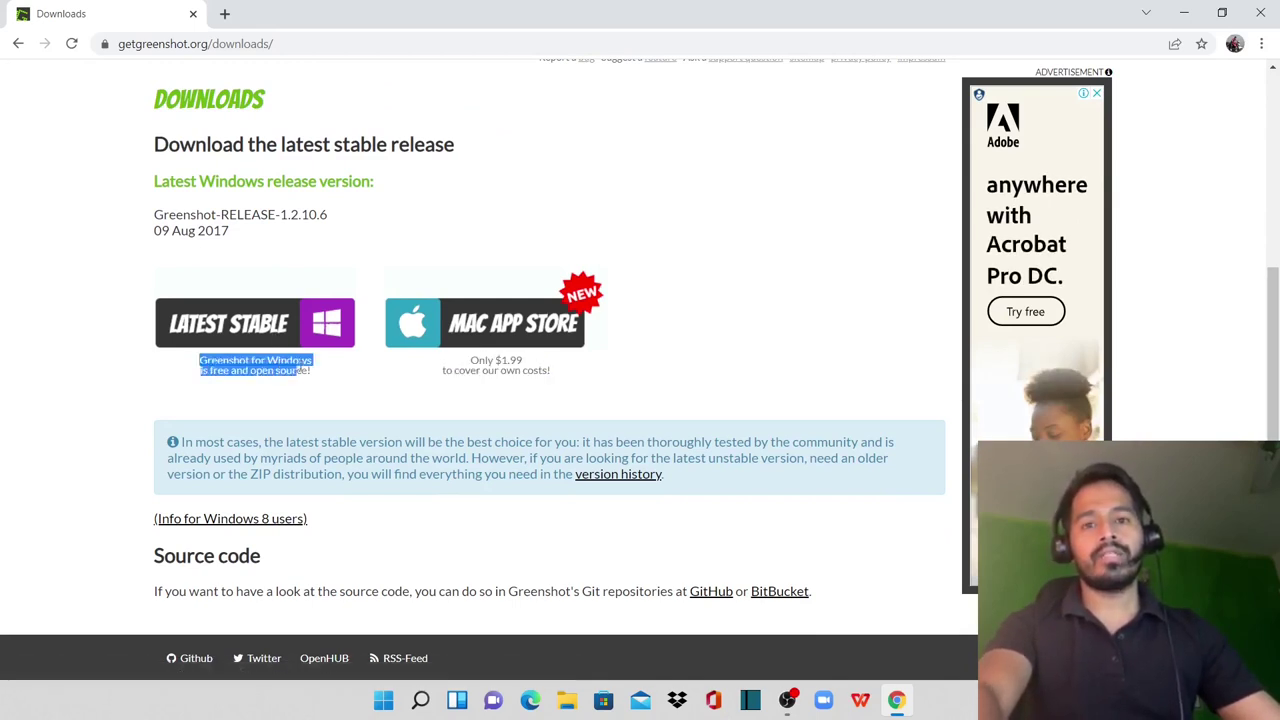
left_click(256, 316)
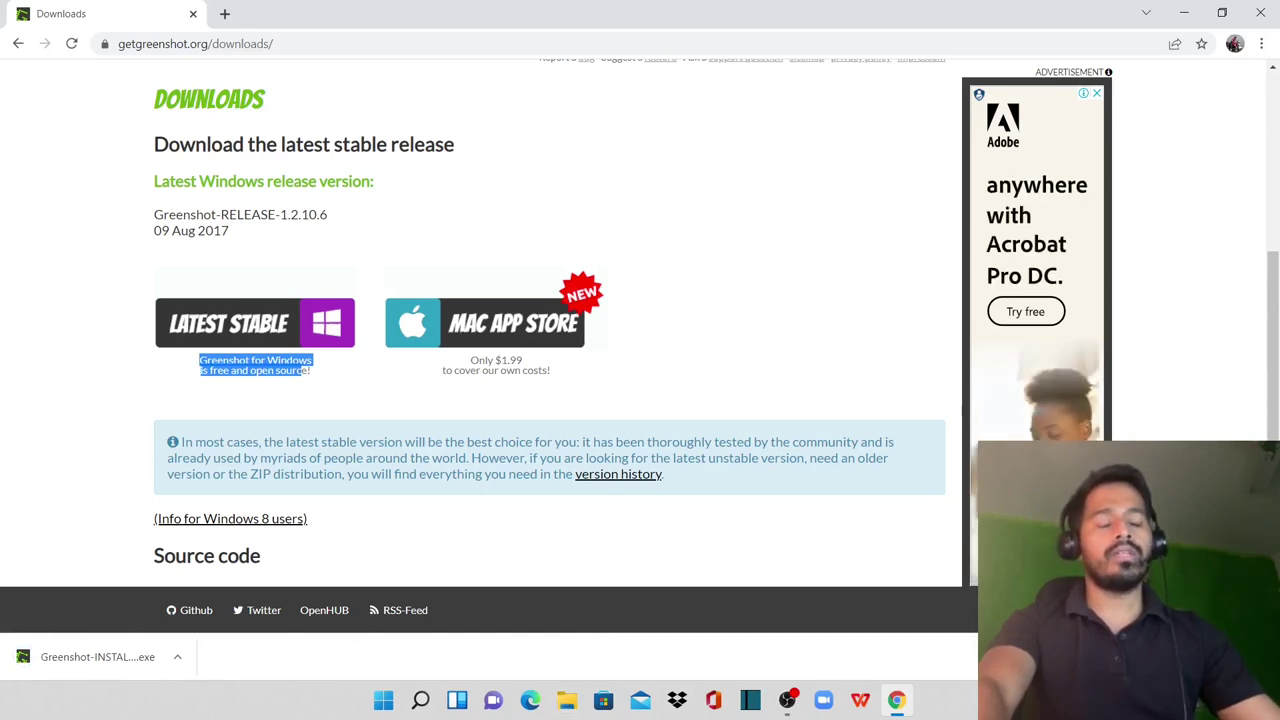
Run the downloaded installer from Chrome's downloads, confirm the setup language and accept the license
key("ctrl+j")
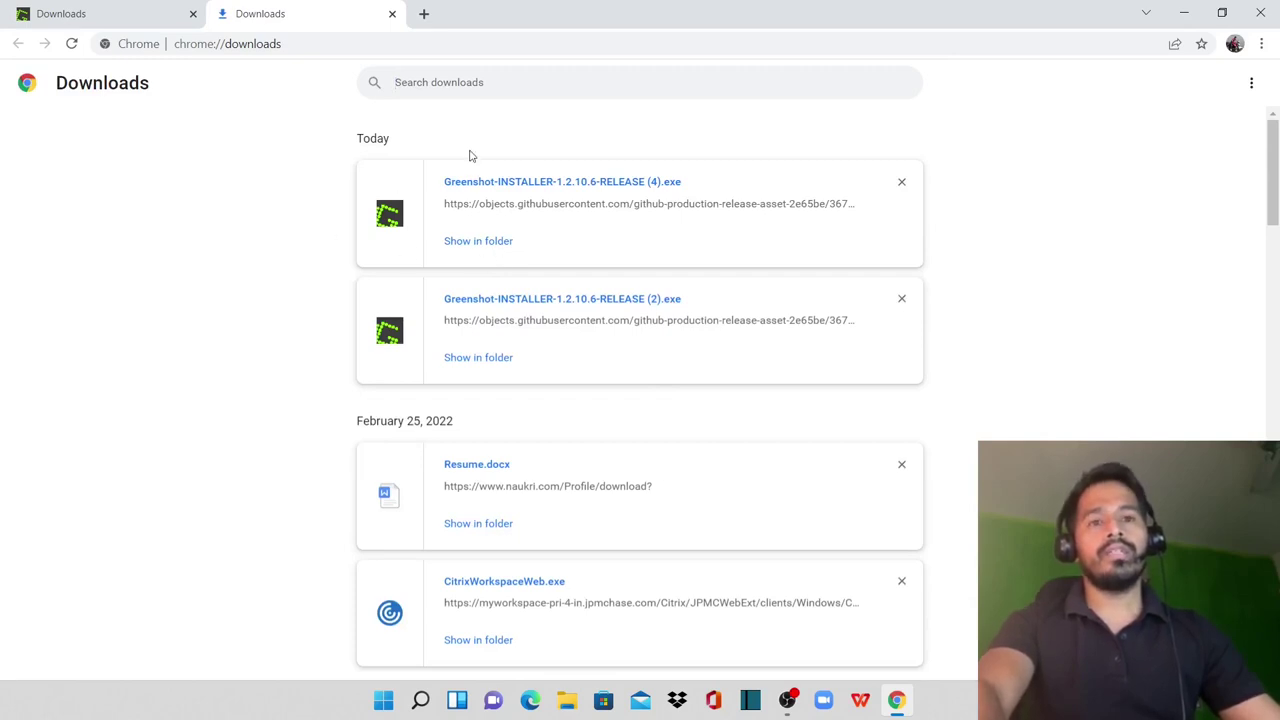
left_click(503, 183)
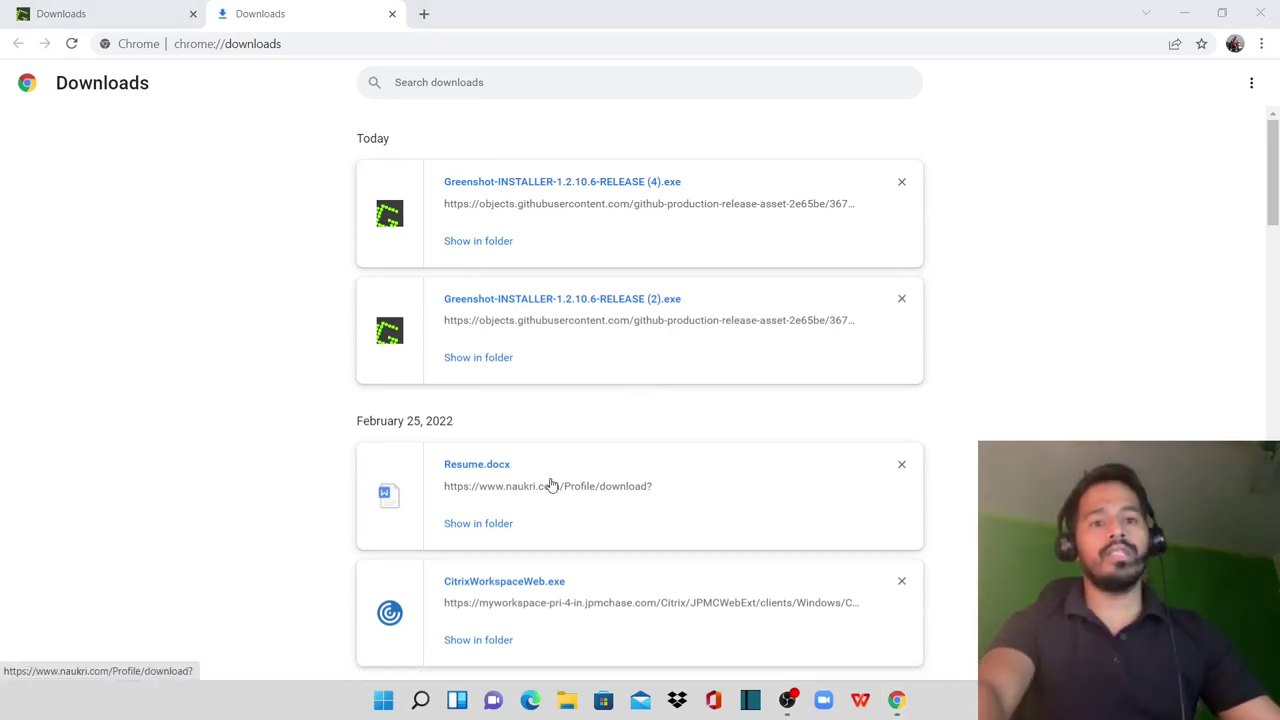
left_click(656, 384)
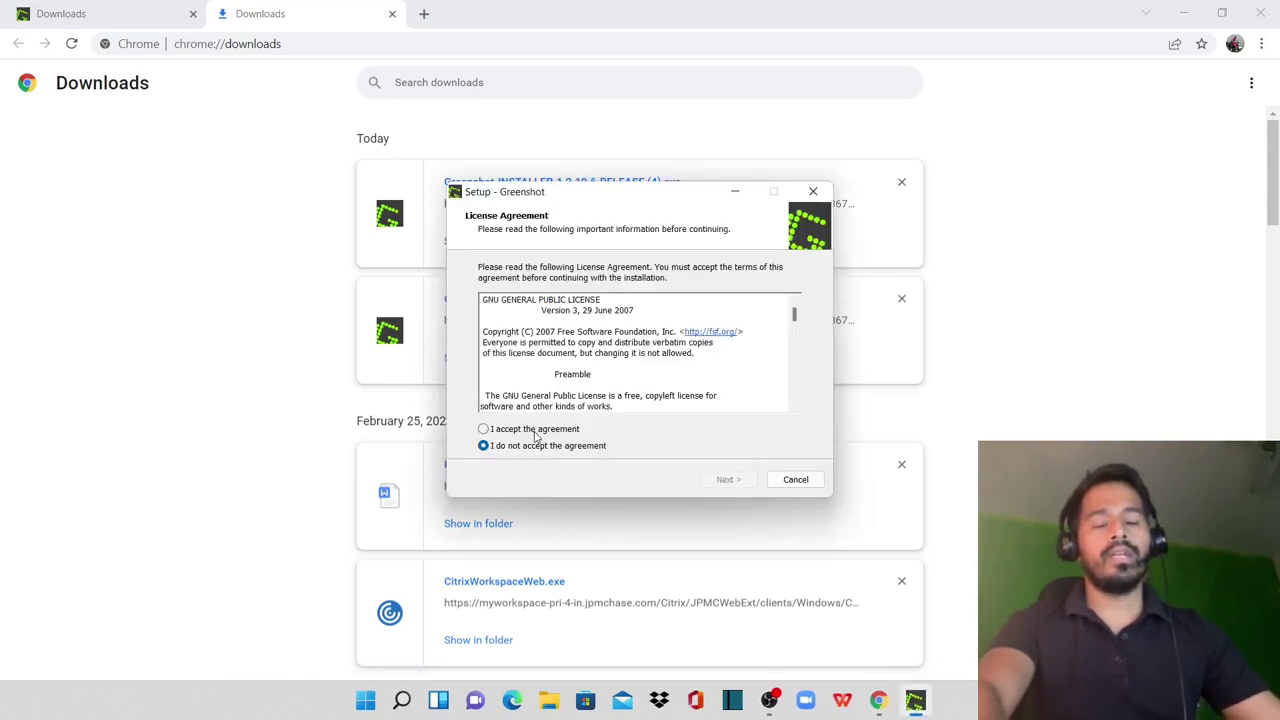
left_click(536, 432)
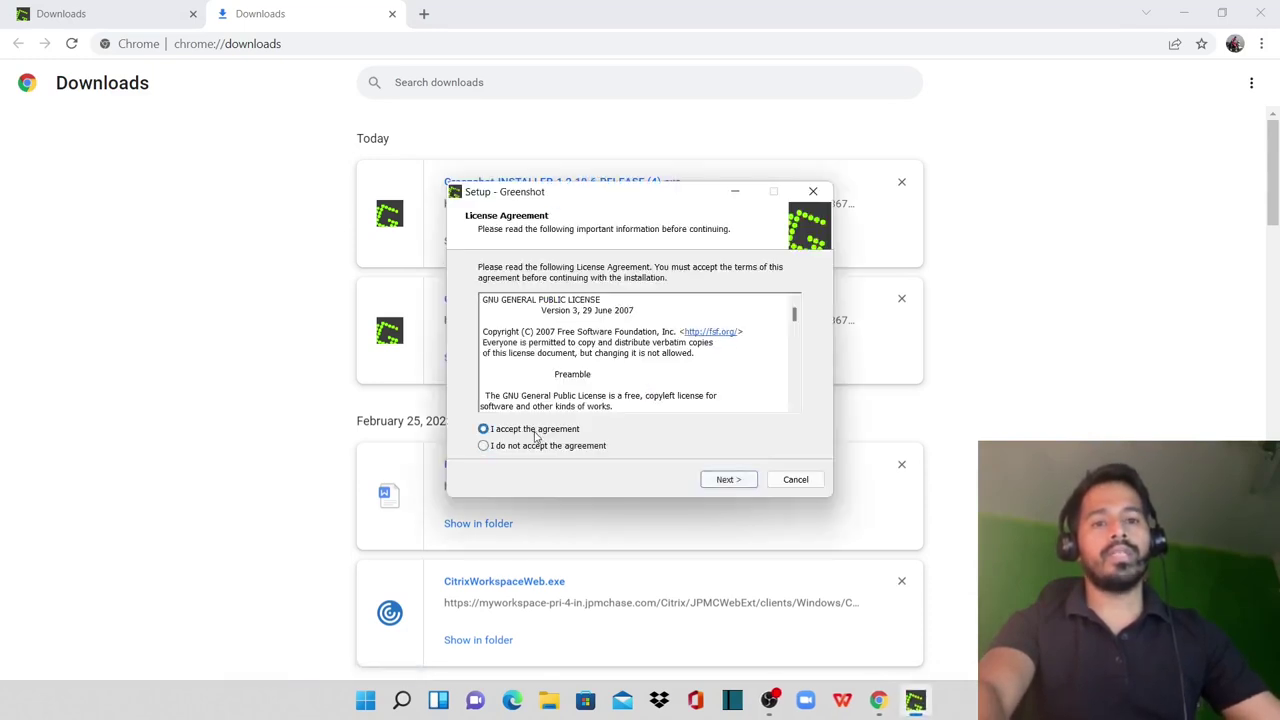
Keep the default location, components, Start Menu folder and start-with-Windows option, then install
left_click(729, 481)
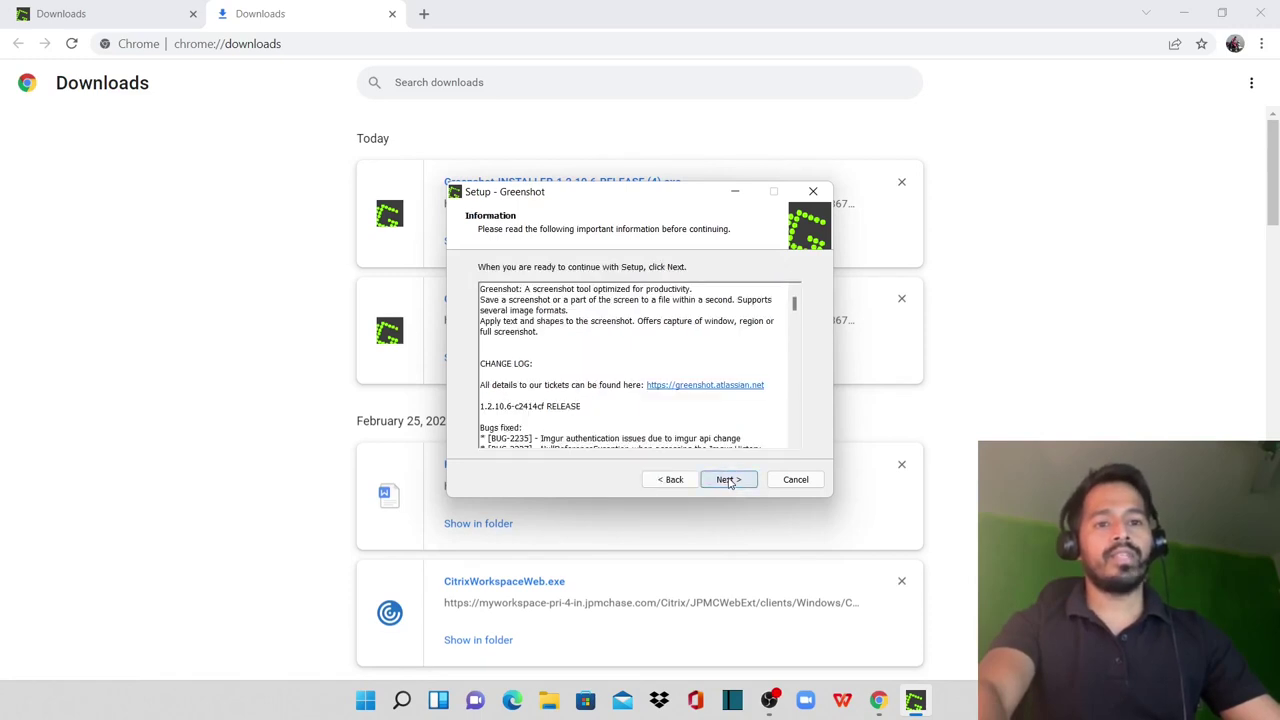
left_click(729, 481)
left_click(729, 481)
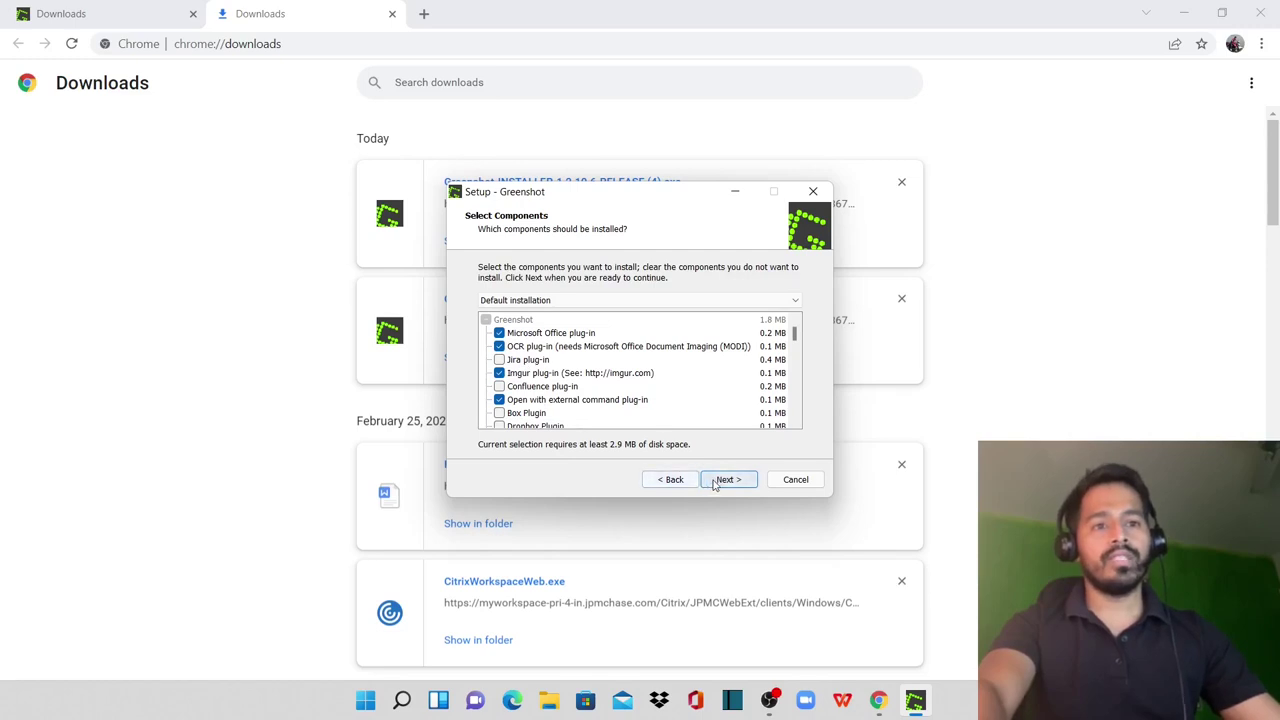
left_click(717, 482)
left_click(729, 482)
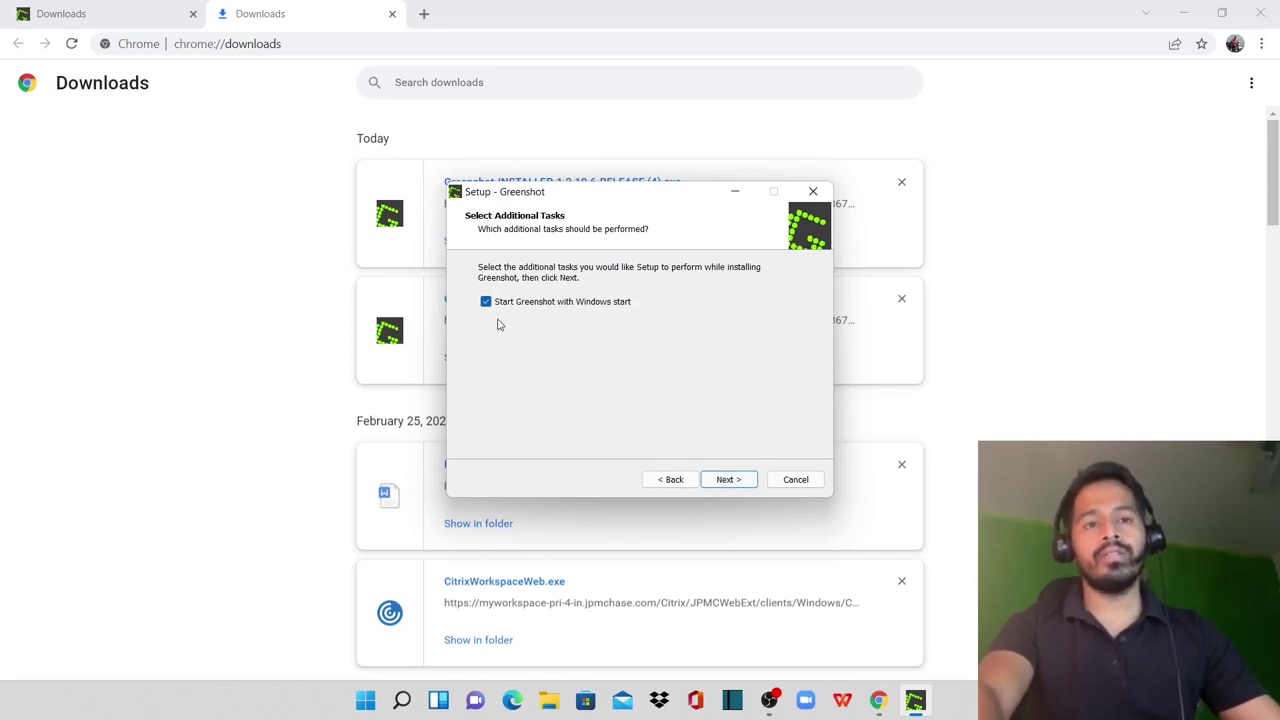
left_click(722, 482)
left_click(724, 482)
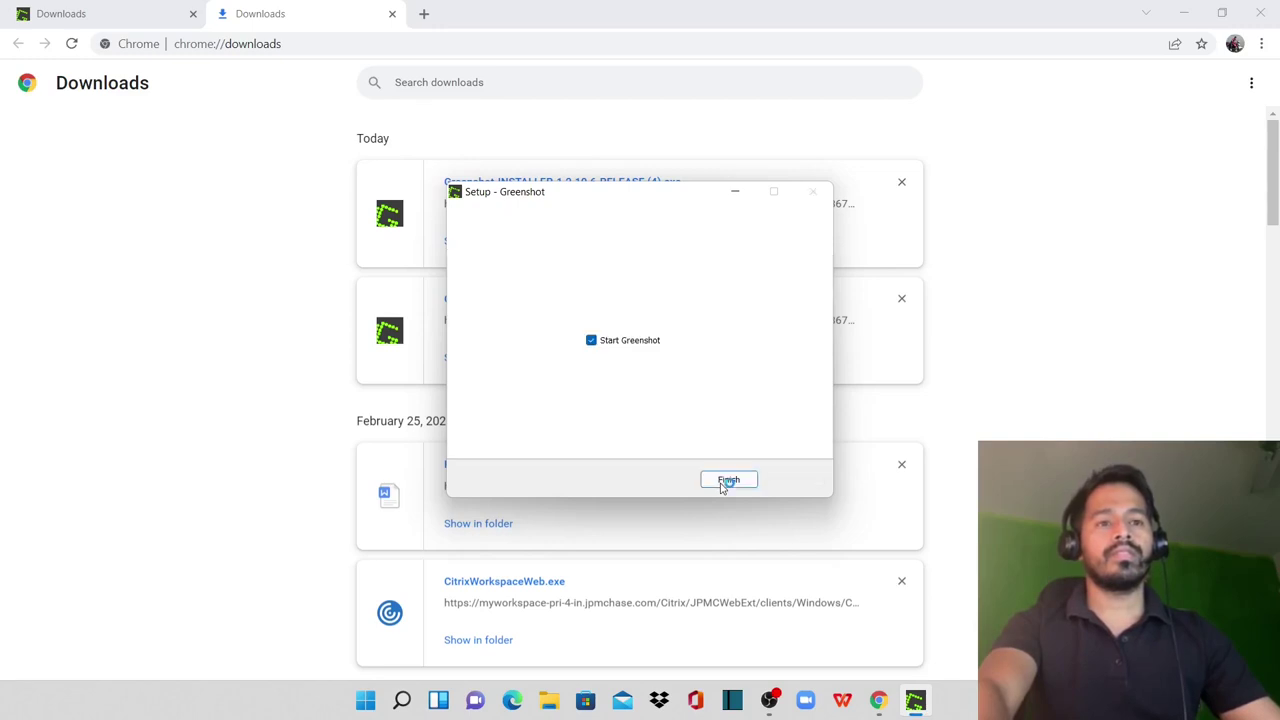
Complete the setup wizard with Start Greenshot checked, leaving the thank-you page open in Chrome
left_click(722, 482)
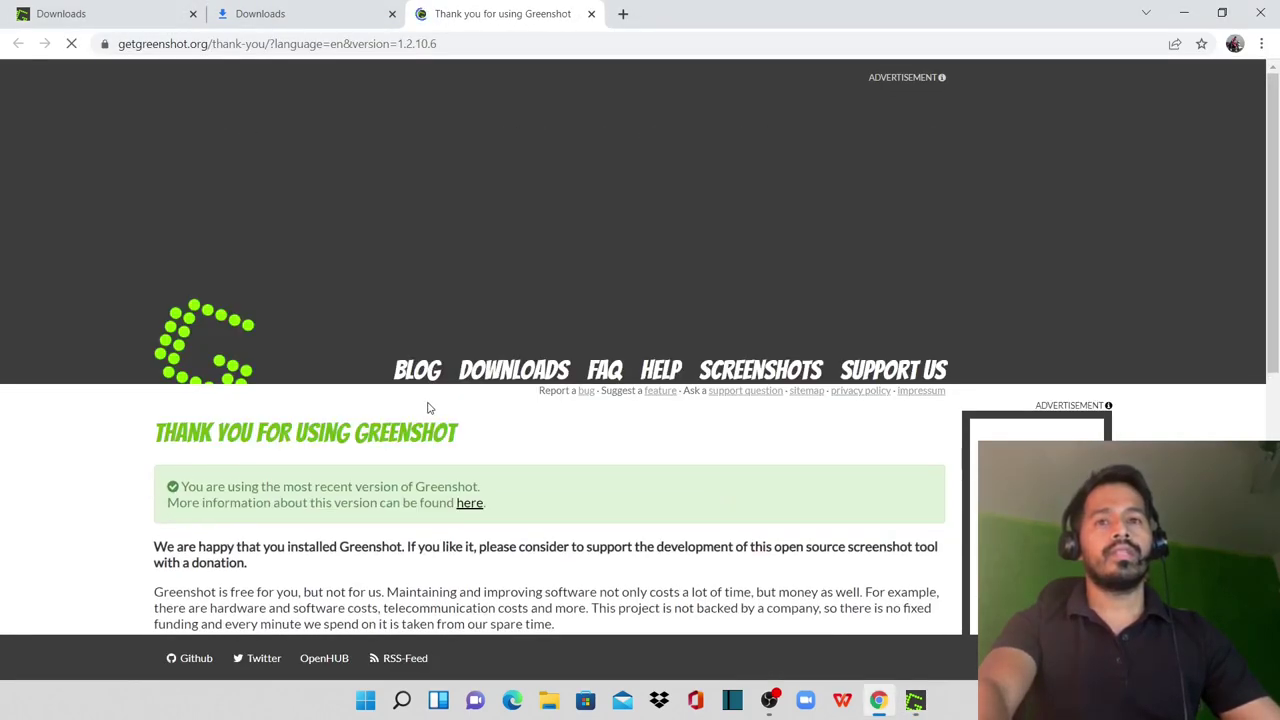
scroll(435, 415, "down", 2)
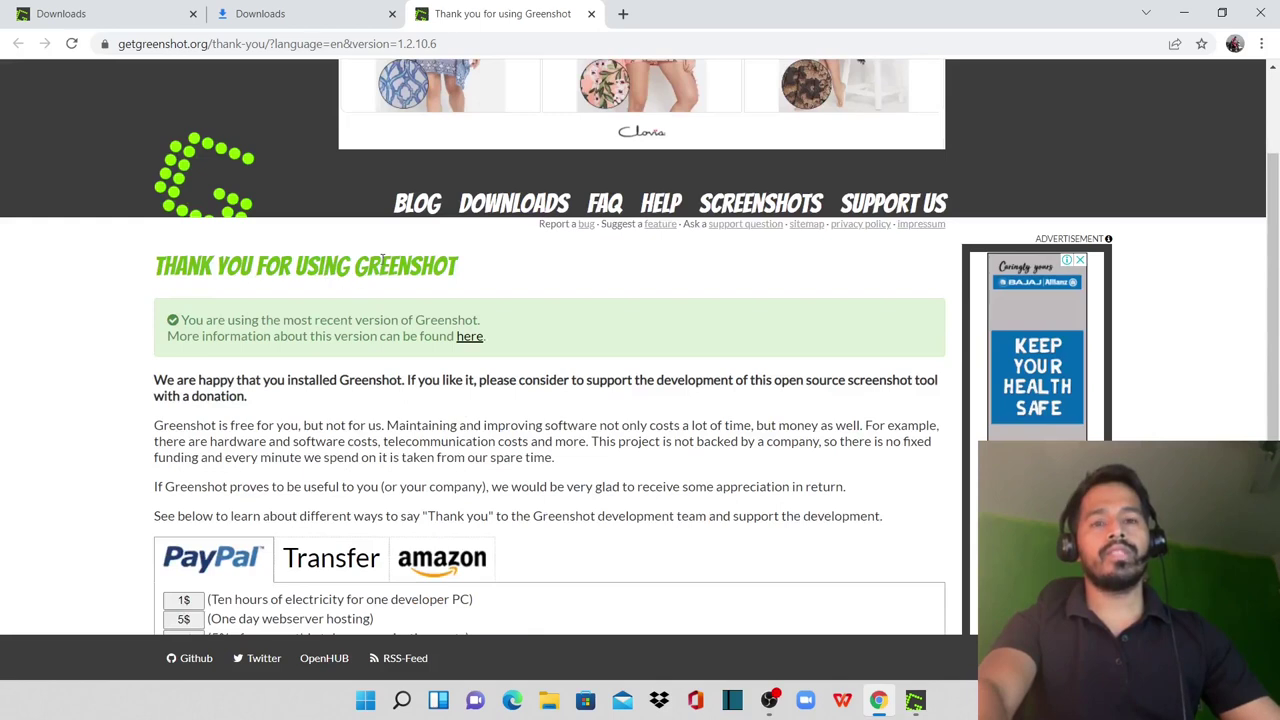
scroll(381, 258, "down", 2)
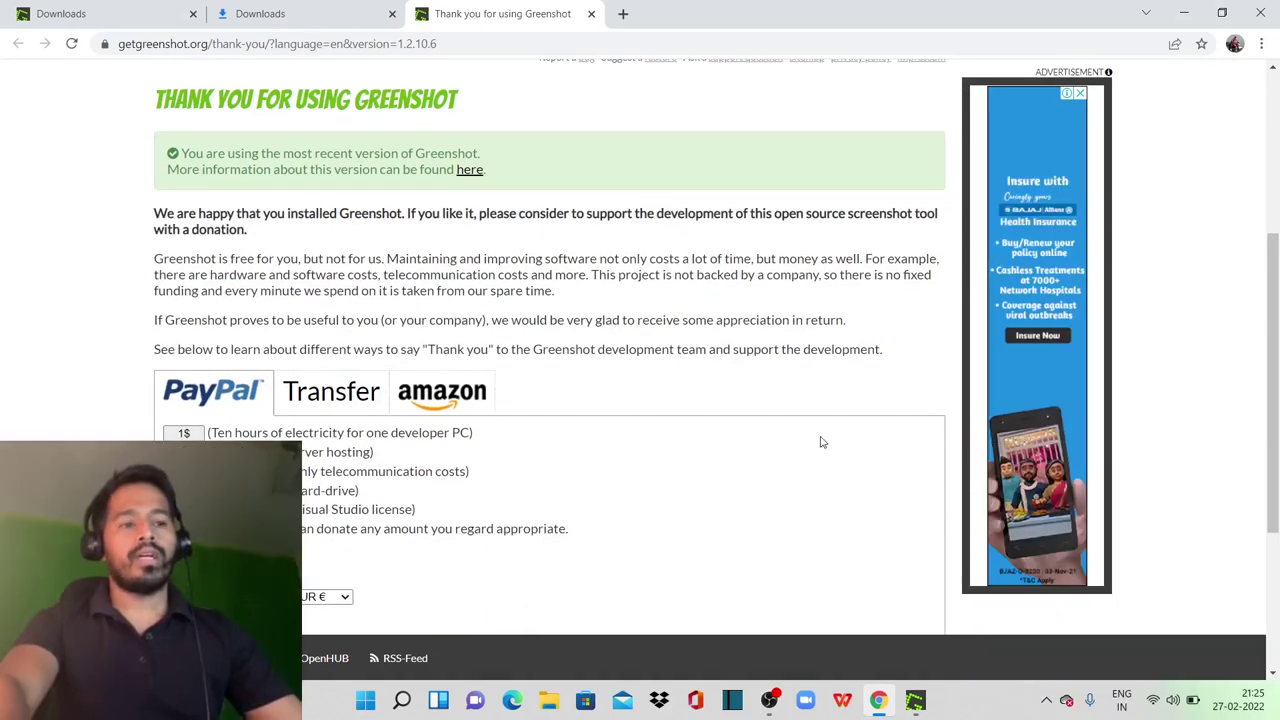
left_click(1047, 700)
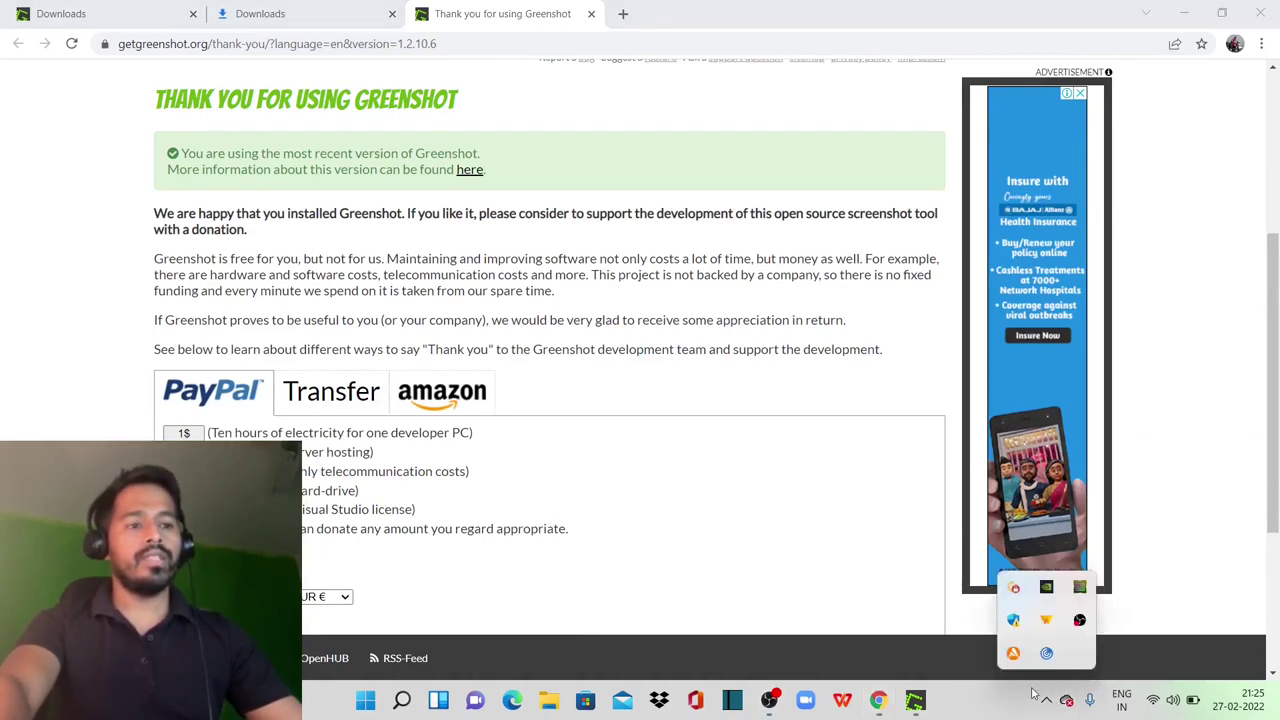
left_click(922, 707)
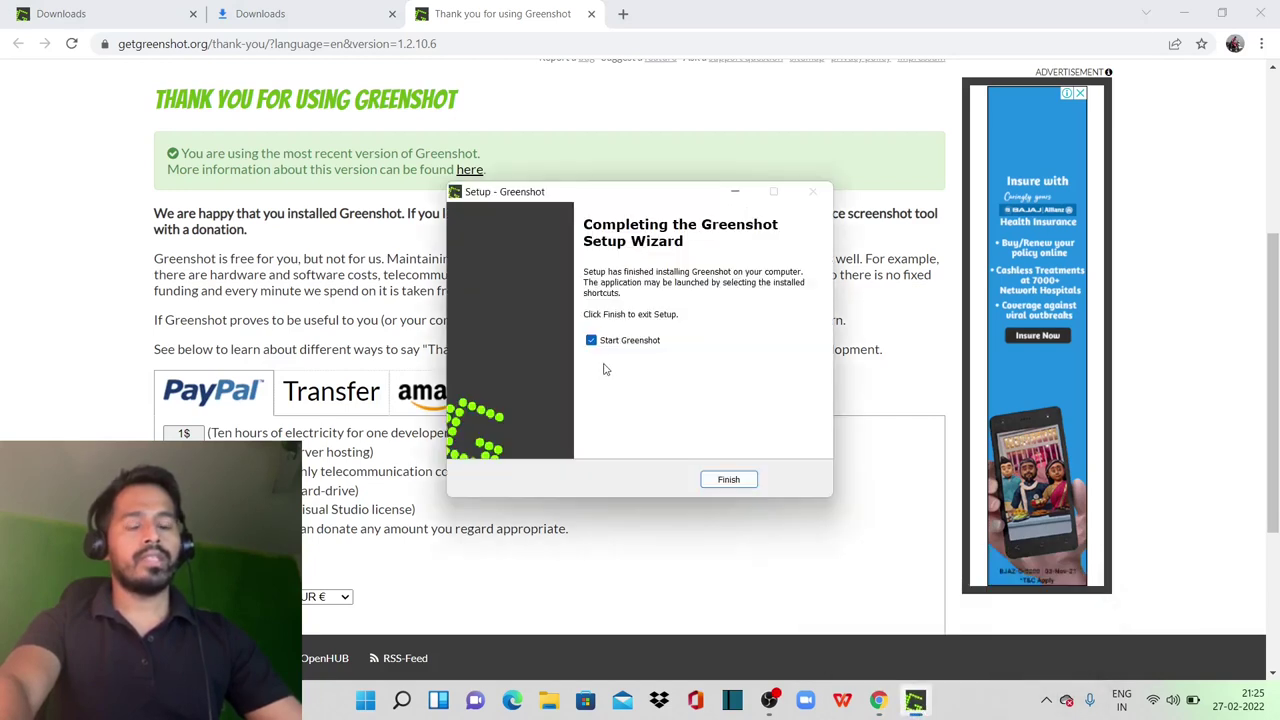
left_click(728, 480)
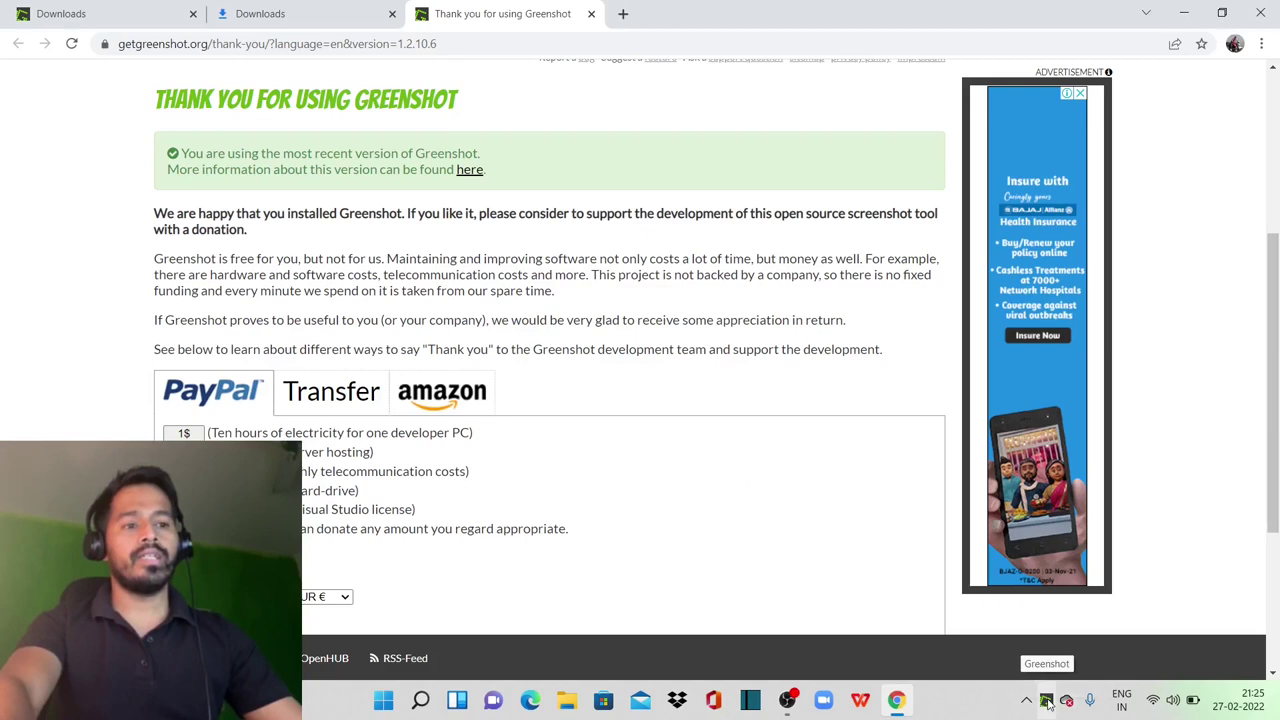
Open Greenshot Preferences from the tray icon and inspect the Capture full screen hotkey
right_click(1046, 703)
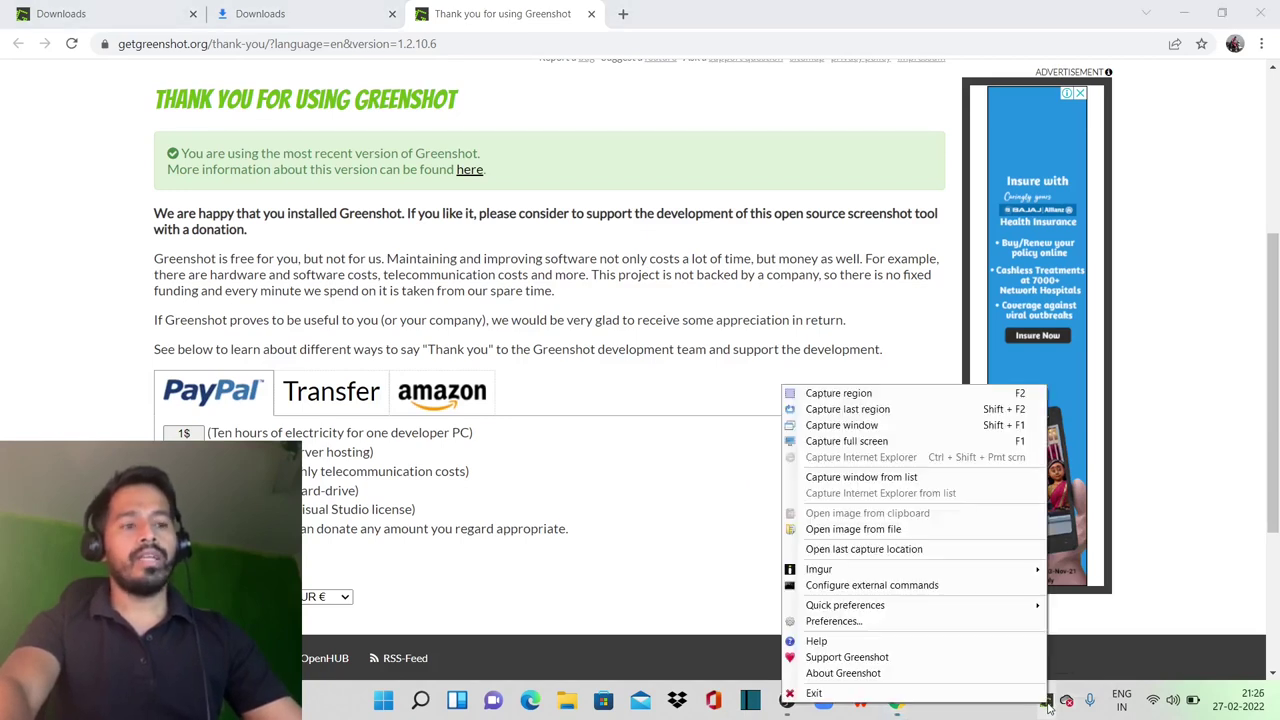
left_click(885, 625)
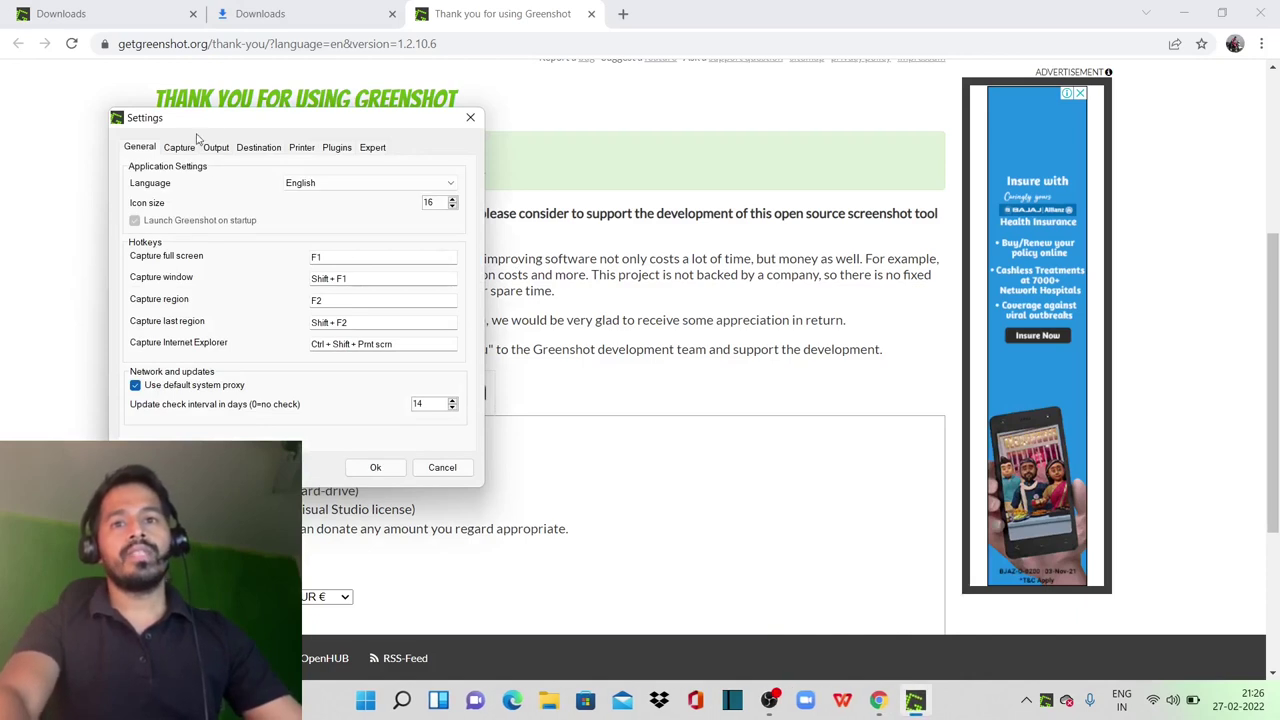
left_click_drag(222, 124, 698, 84)
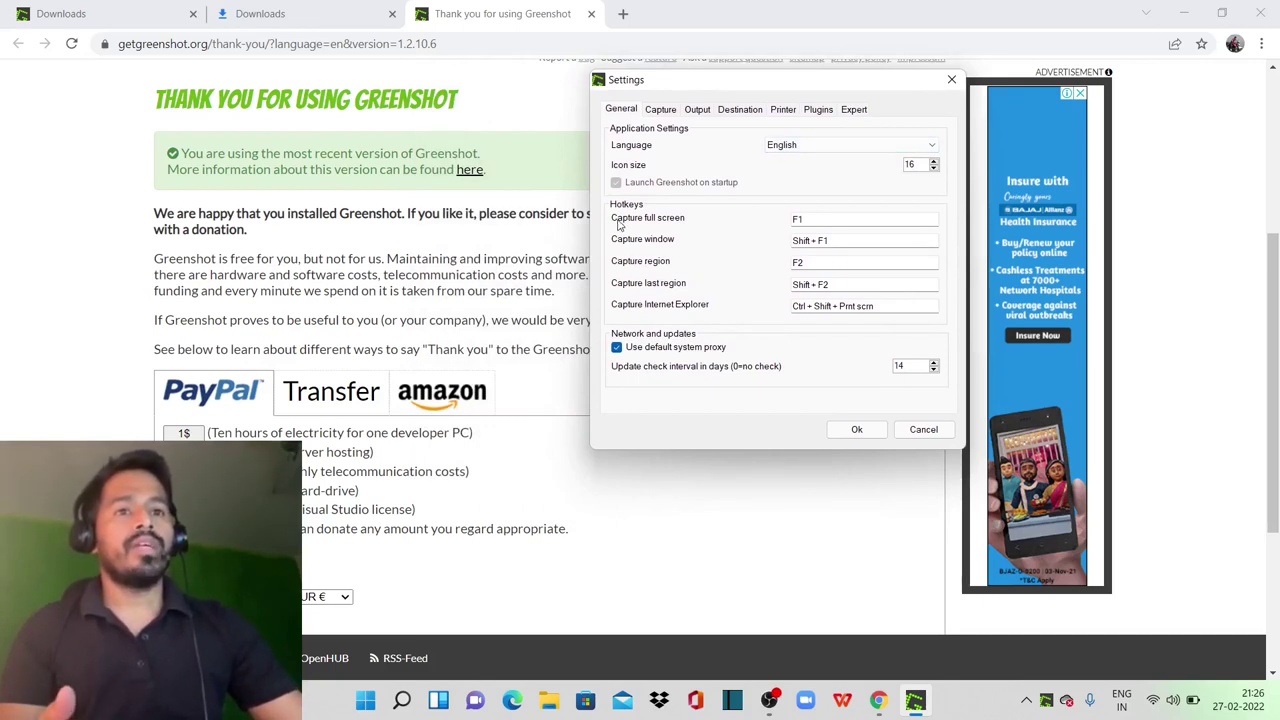
left_click(814, 219)
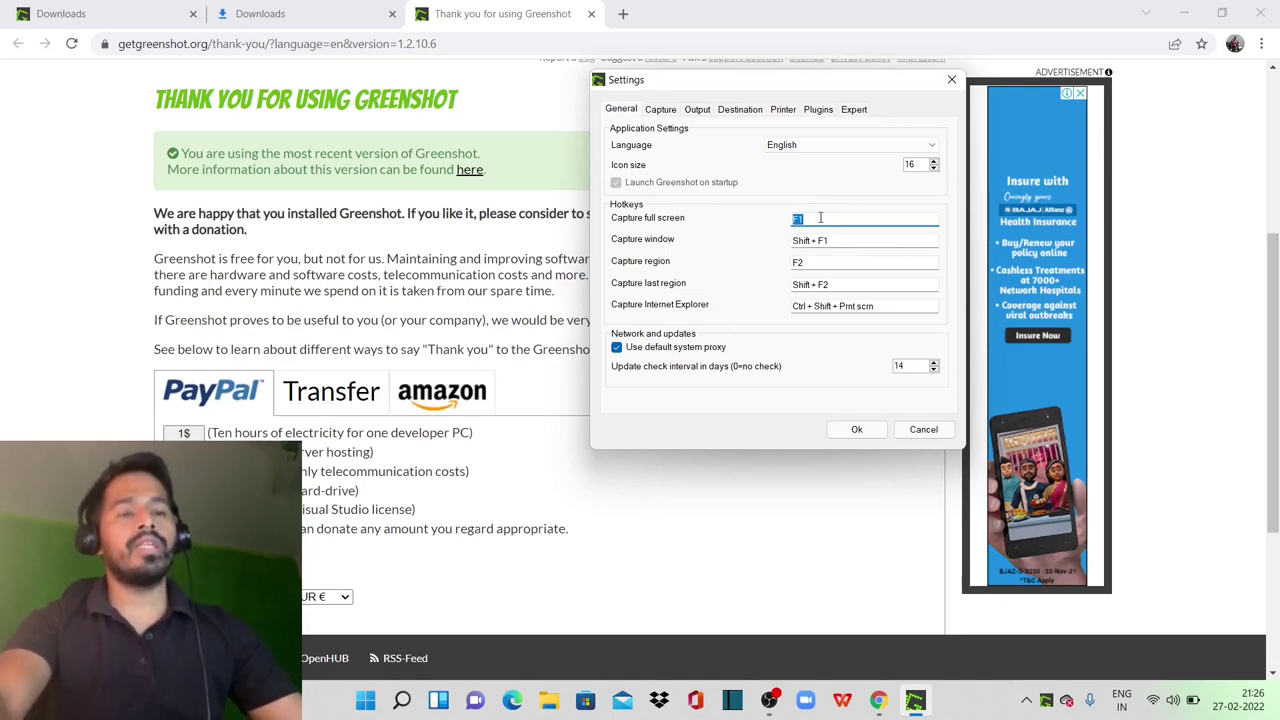
left_click_drag(820, 218, 721, 221)
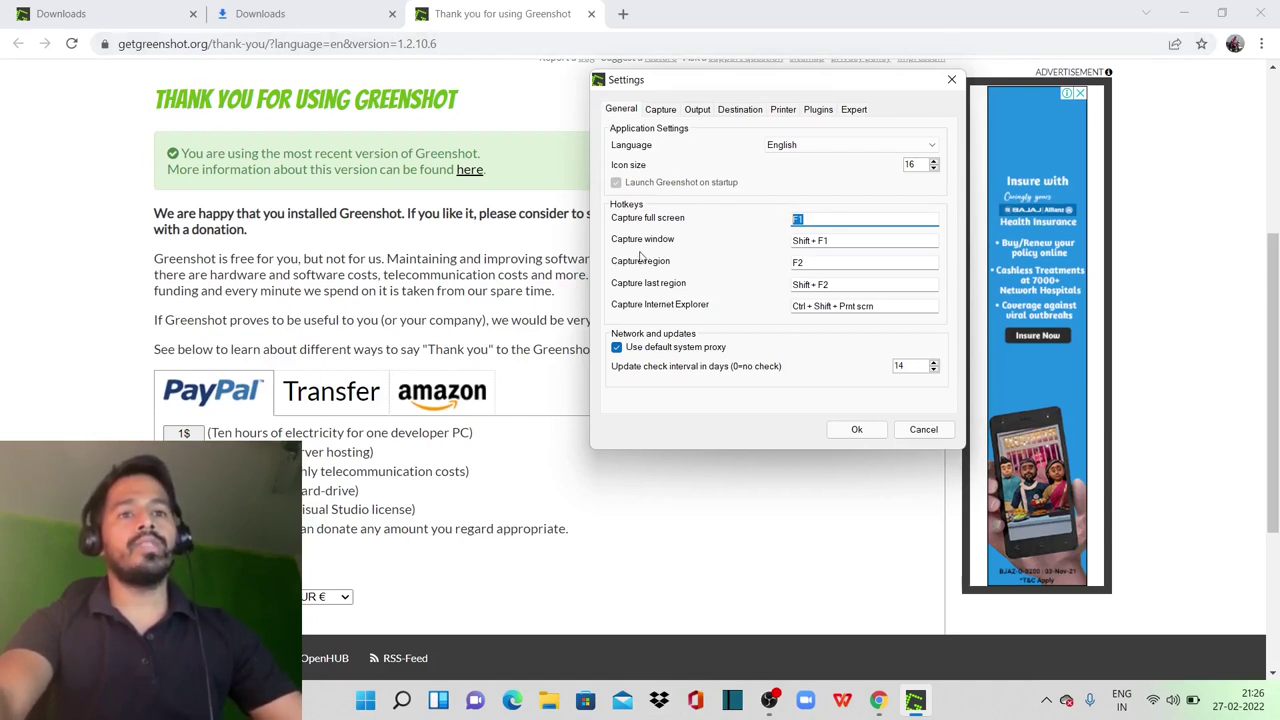
Inspect the Capture region and Capture last region hotkey fields, briefly switching browser tabs
left_click(818, 262)
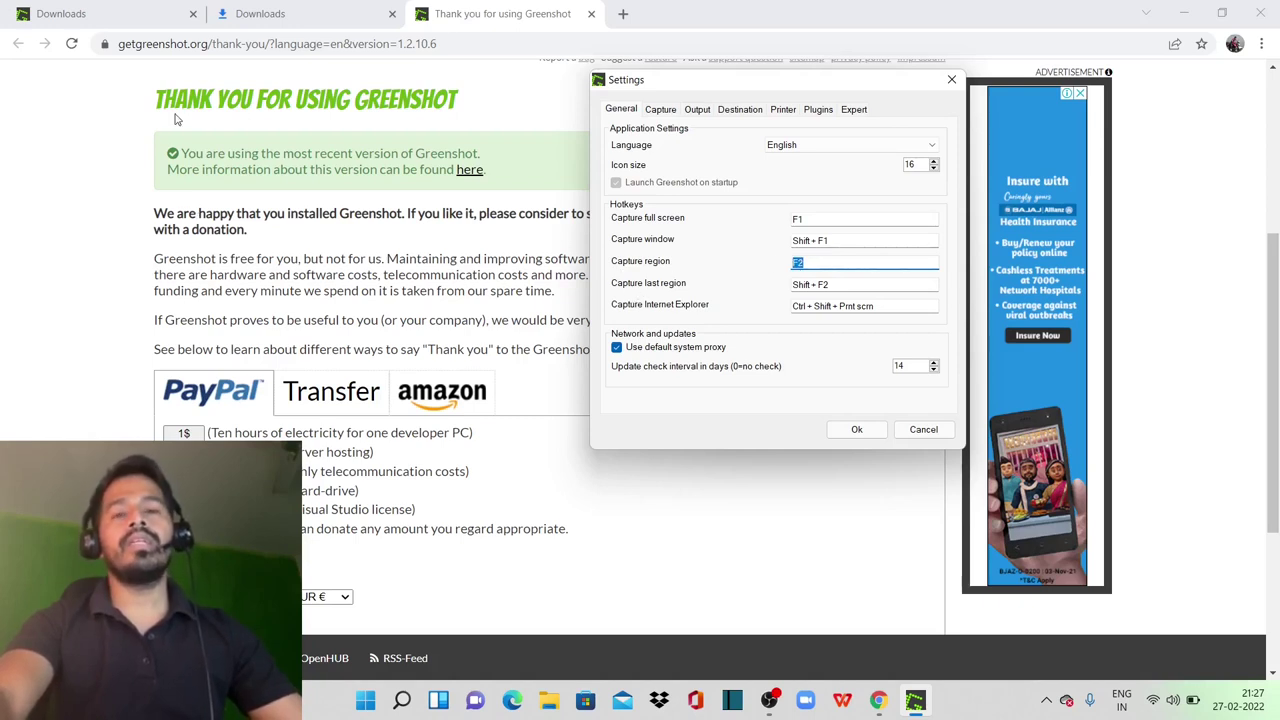
left_click(839, 287)
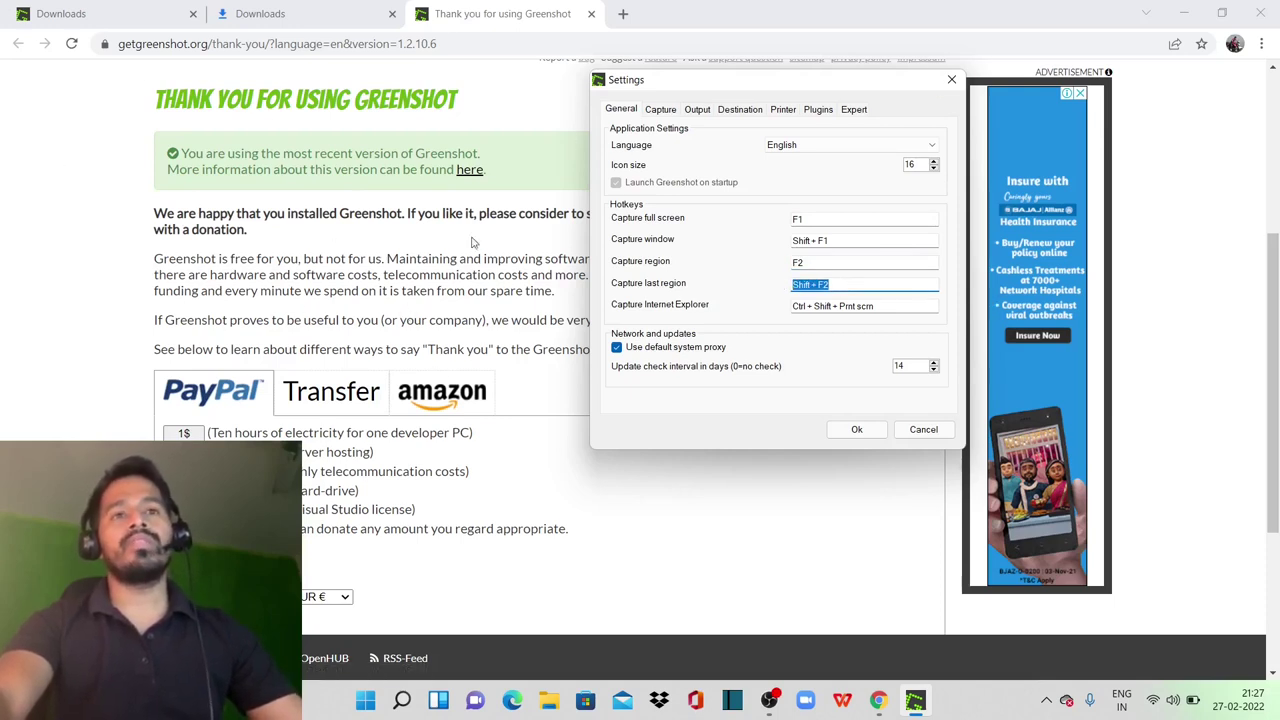
left_click(622, 14)
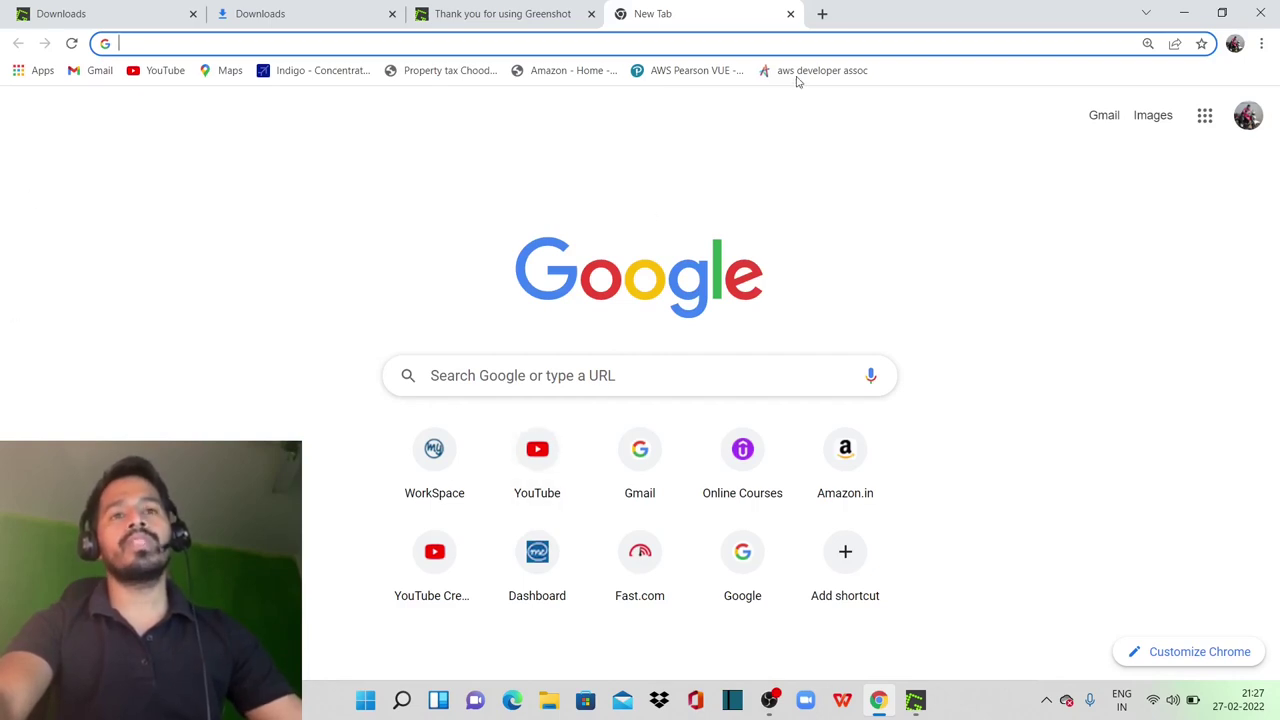
left_click(509, 13)
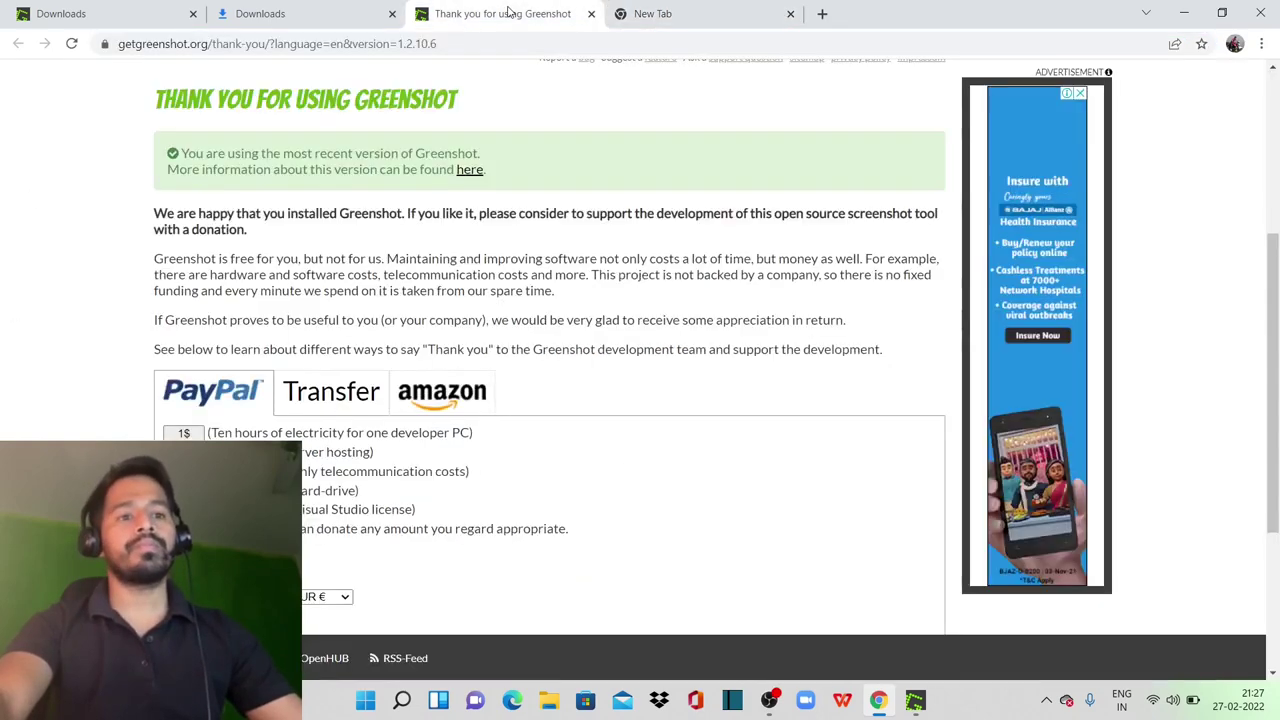
Clear the Capture last region hotkey and assign it Shift + F2
left_click(1047, 701)
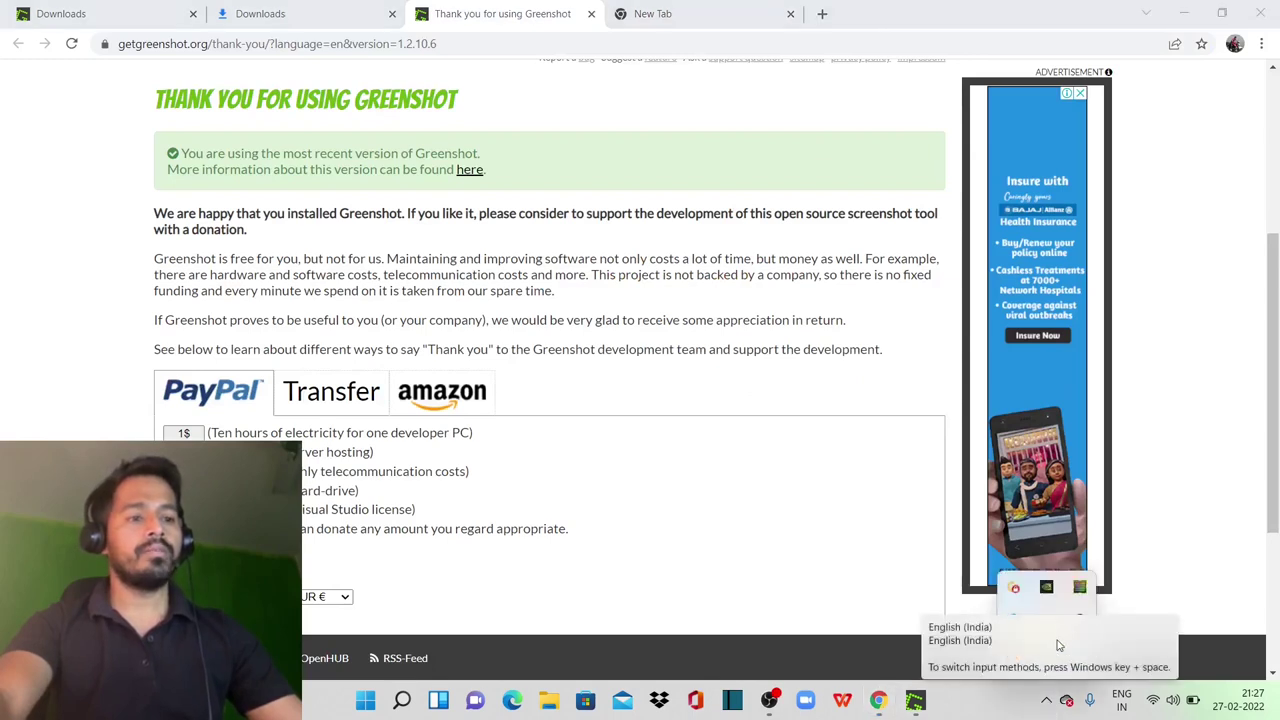
right_click(1046, 651)
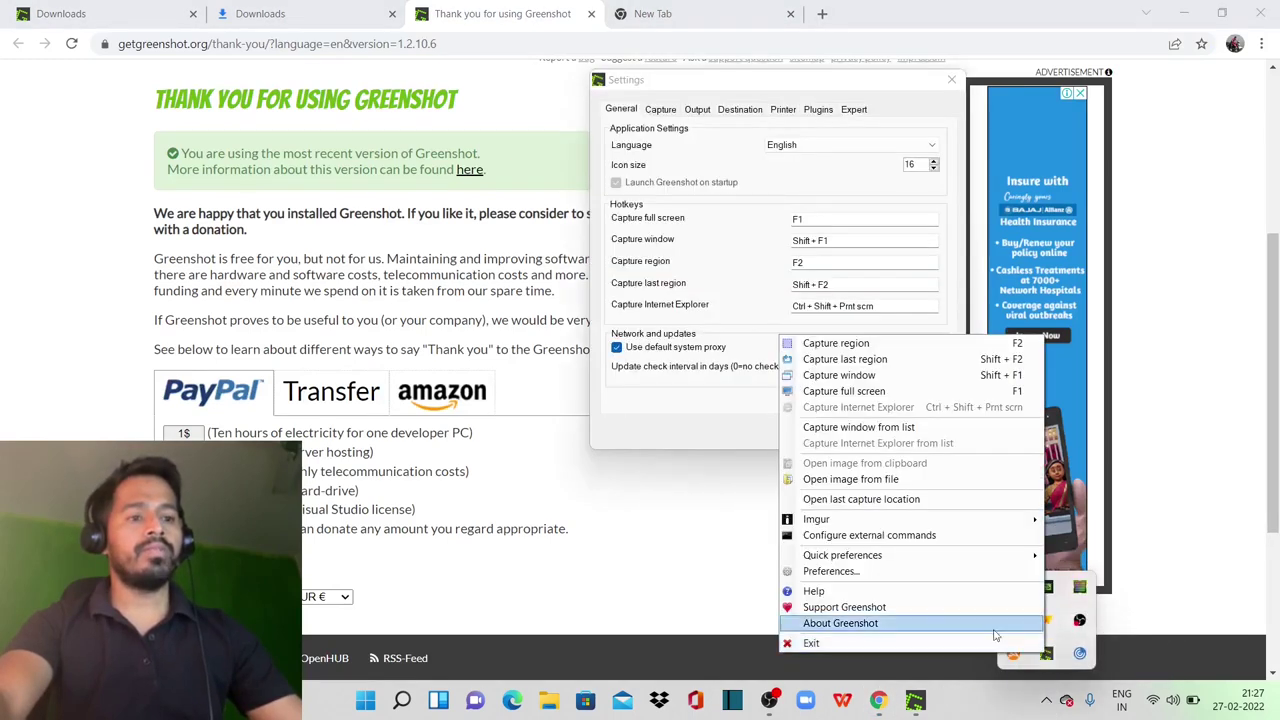
left_click(902, 577)
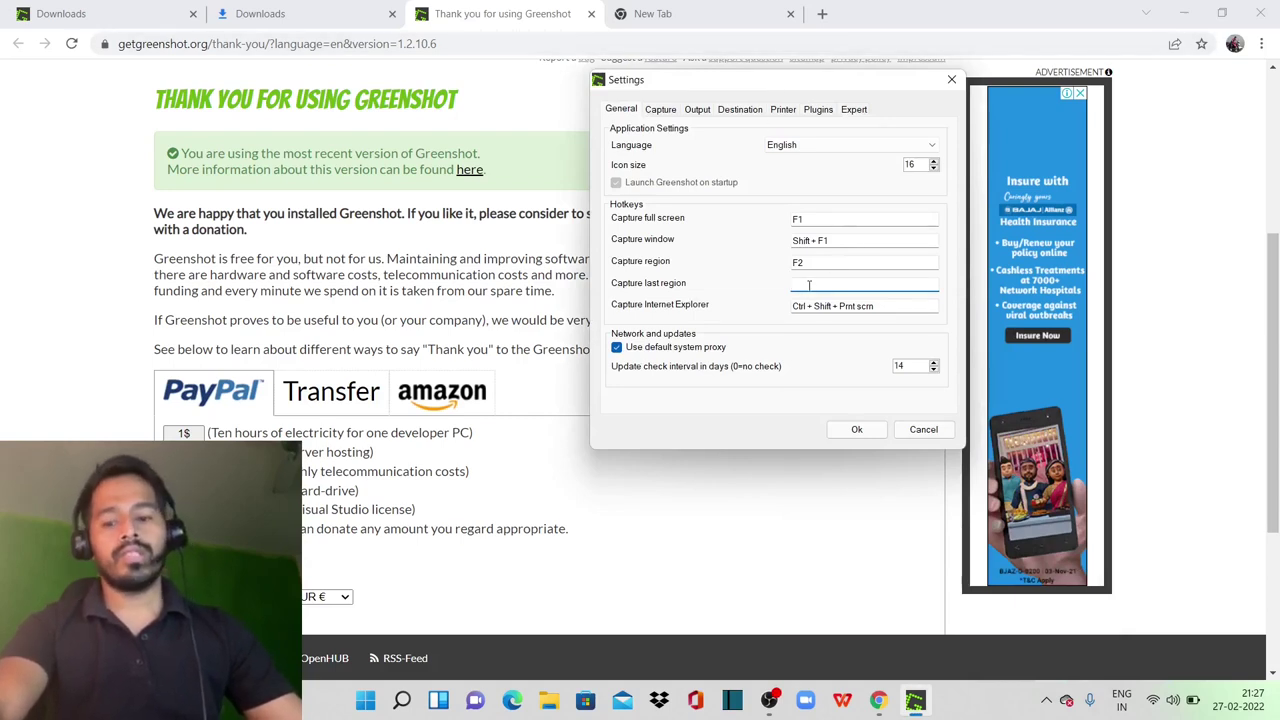
key("shift")
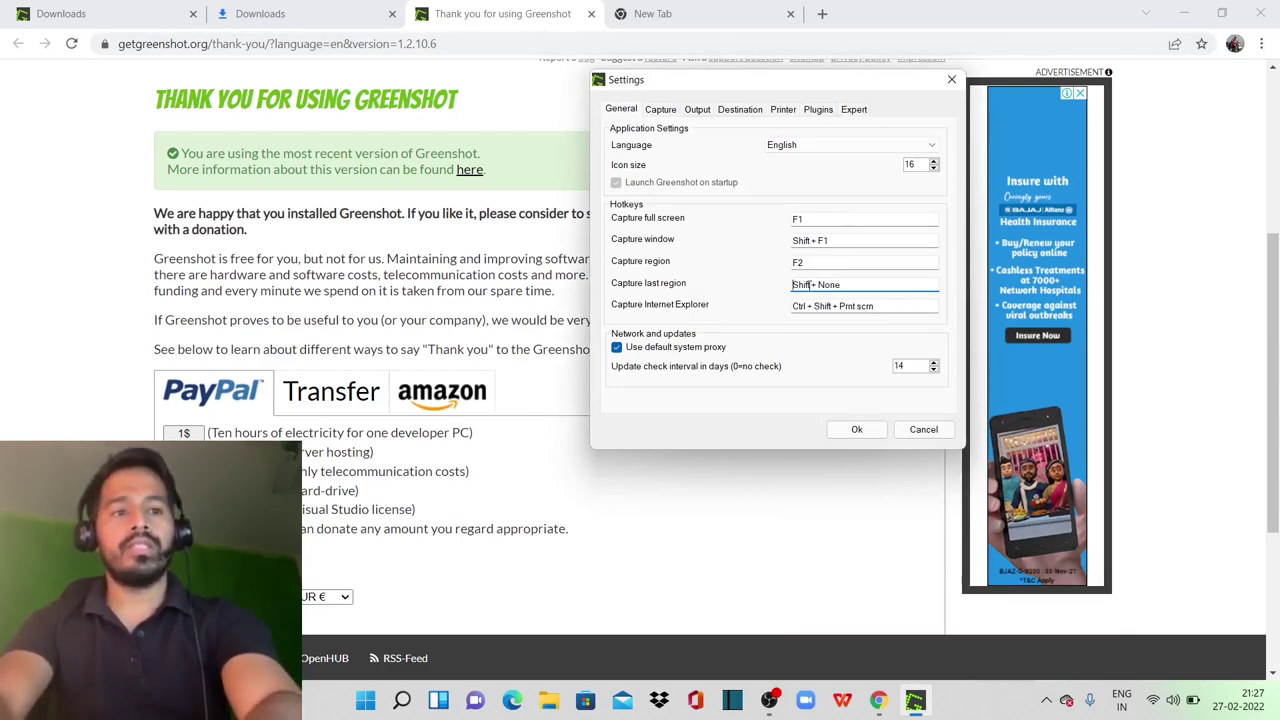
key("shift+F2")
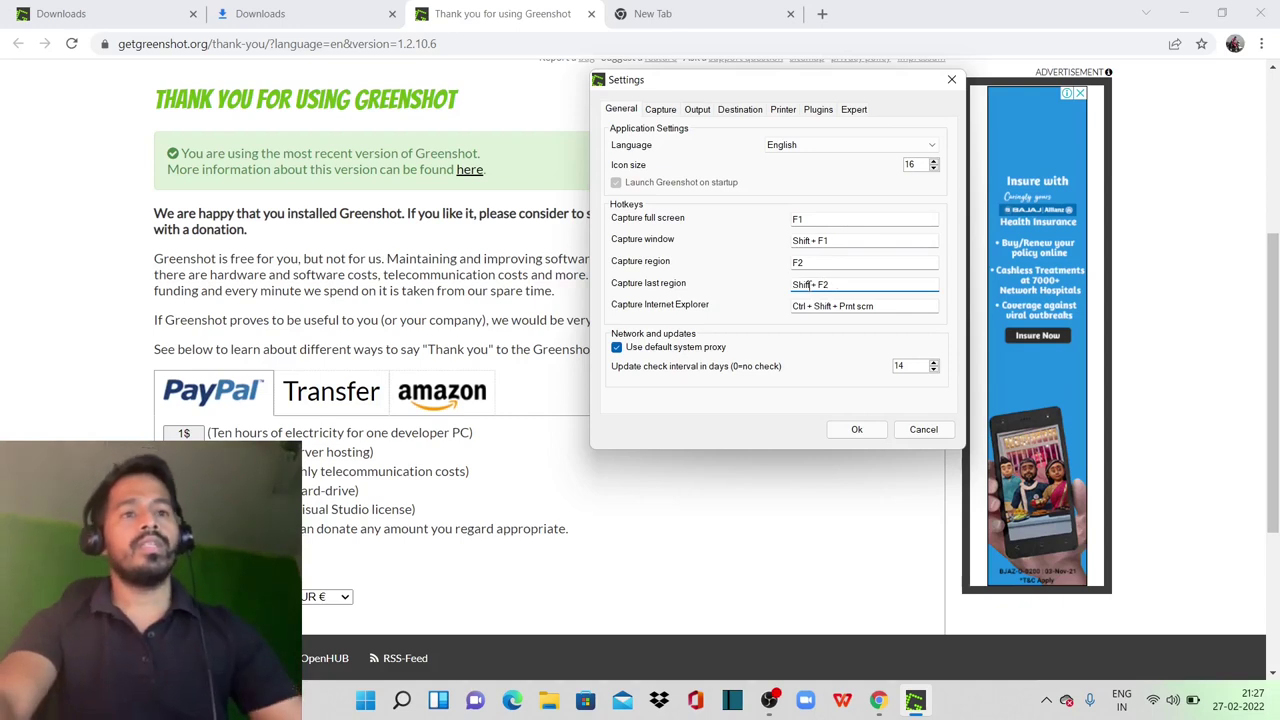
Show the Output settings: JPG at 80% quality saved to Desktop\Greenshot
left_click(662, 112)
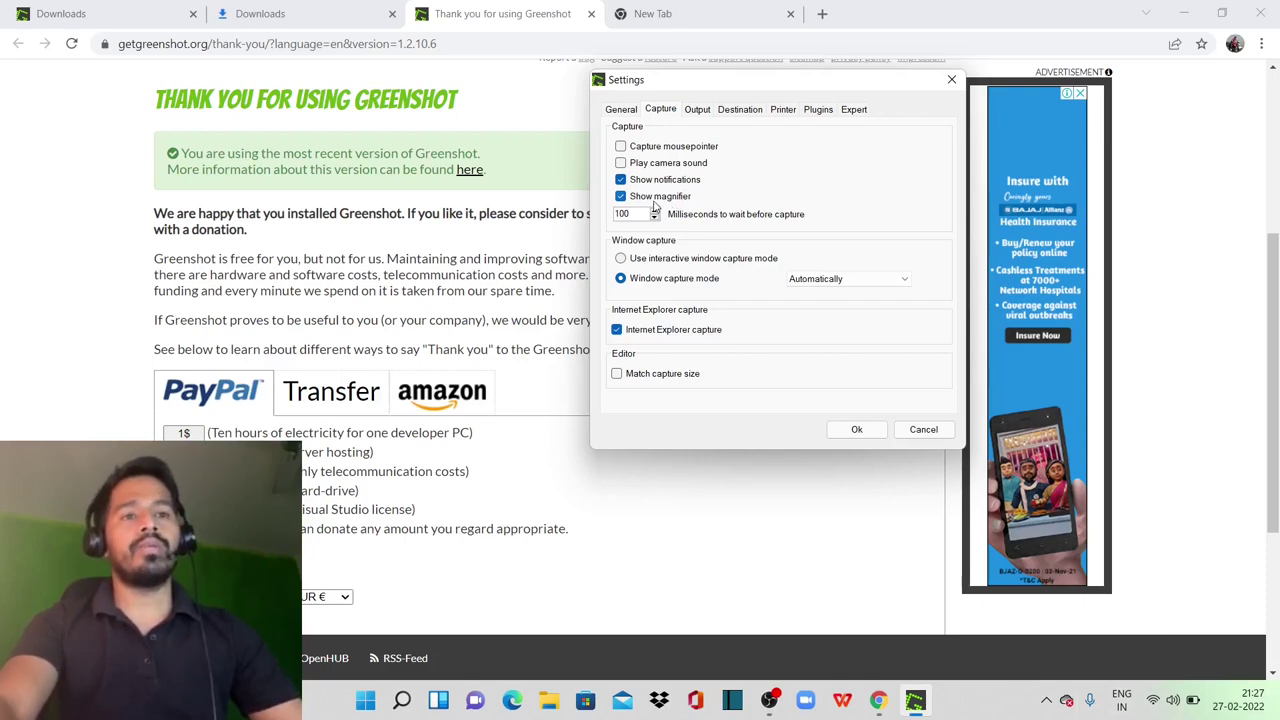
left_click(698, 110)
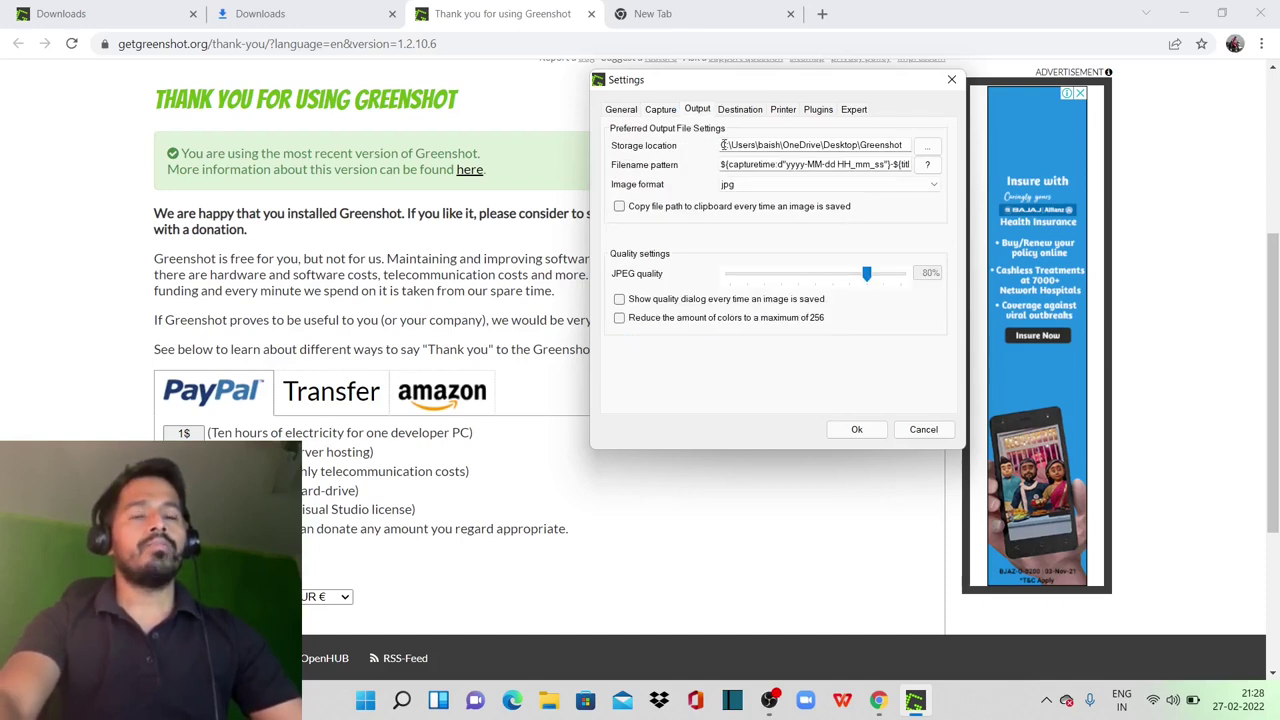
Set the storage location to the Greenshot folder on the Desktop
double_click(722, 145)
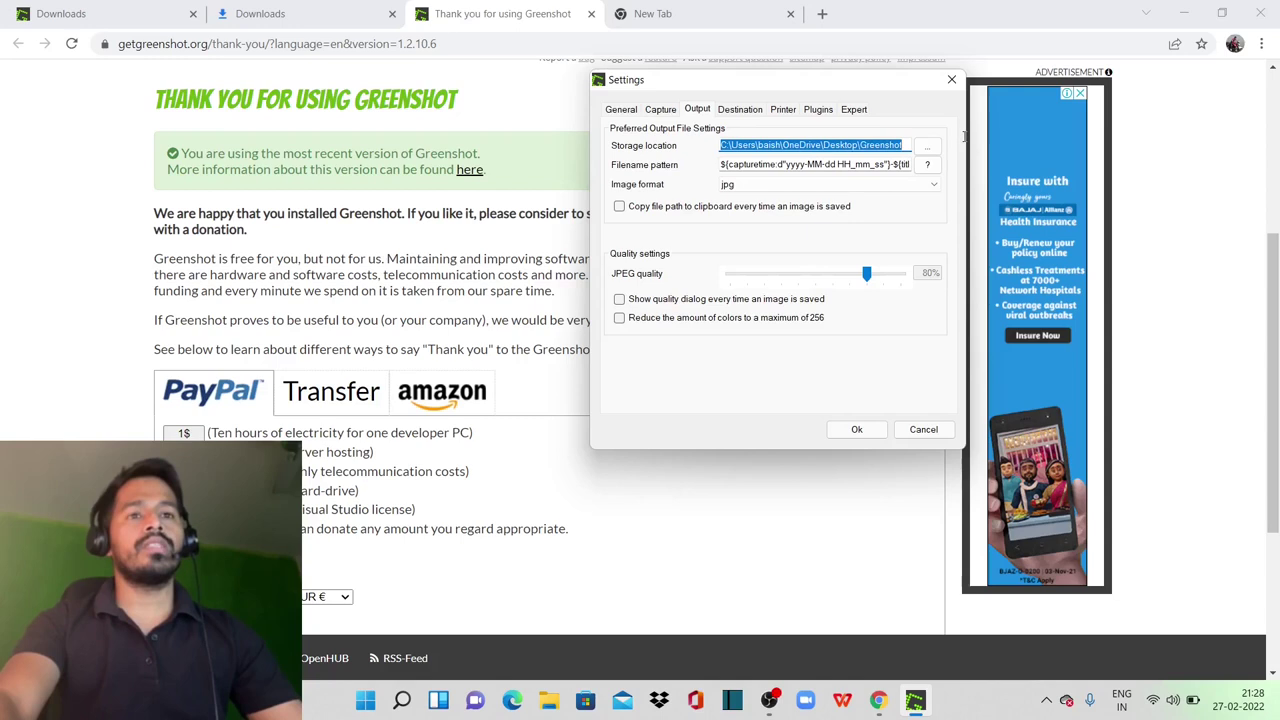
key("Home")
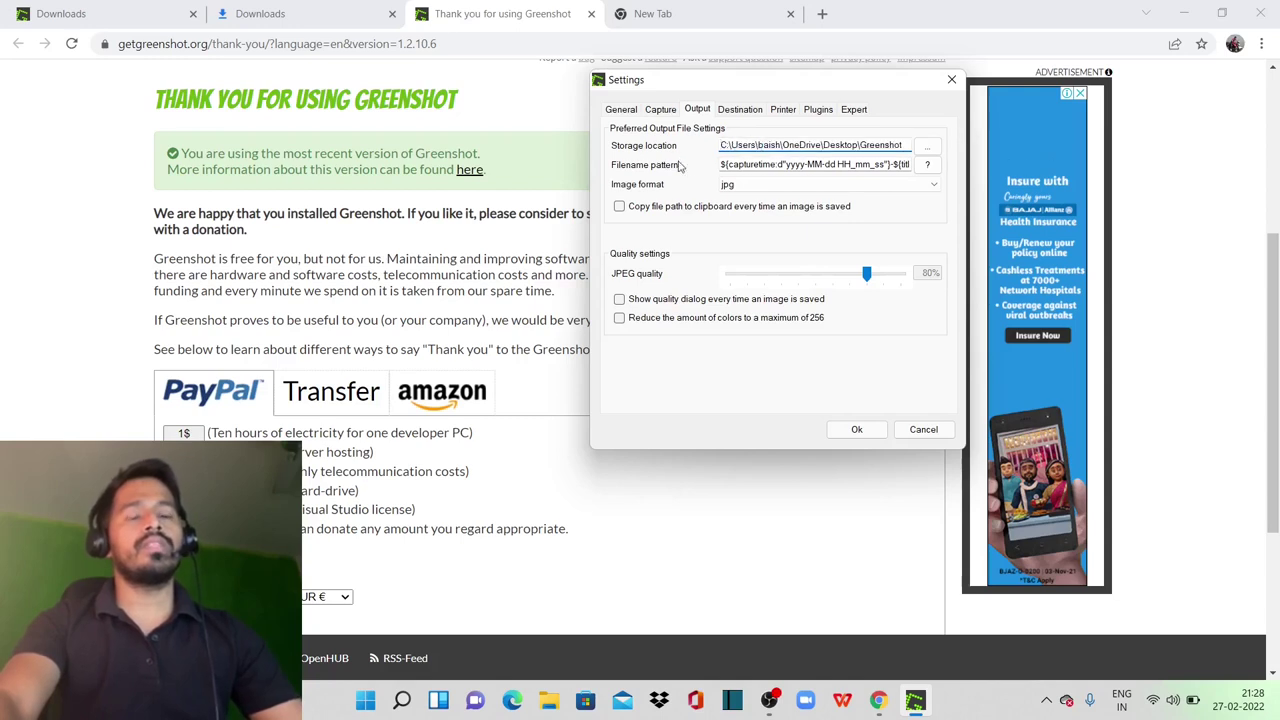
left_click(926, 146)
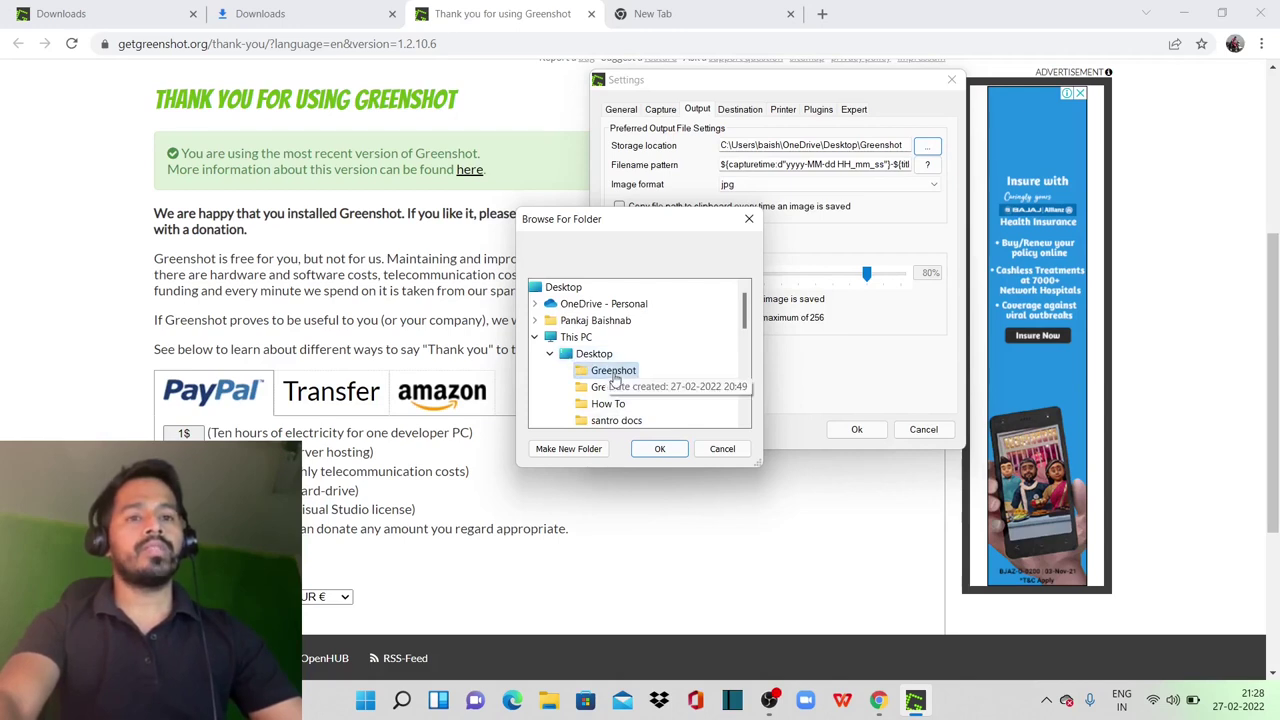
mouse_move(613, 370)
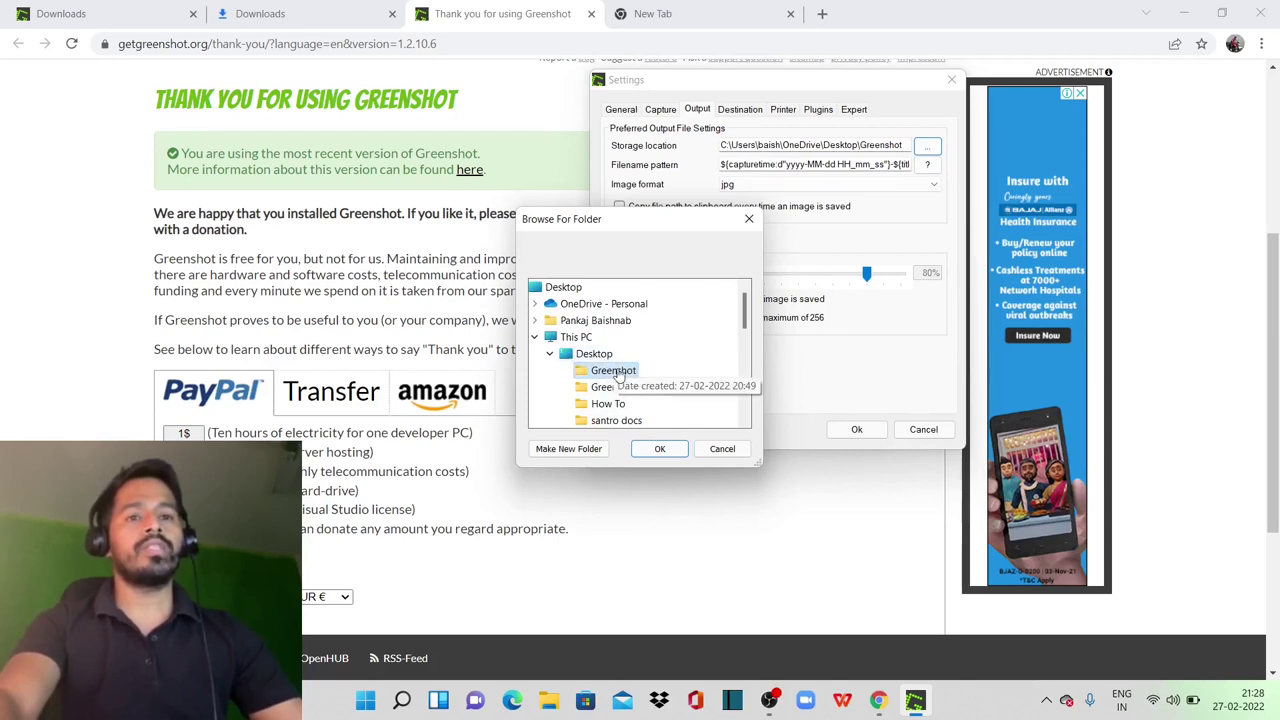
left_click(660, 448)
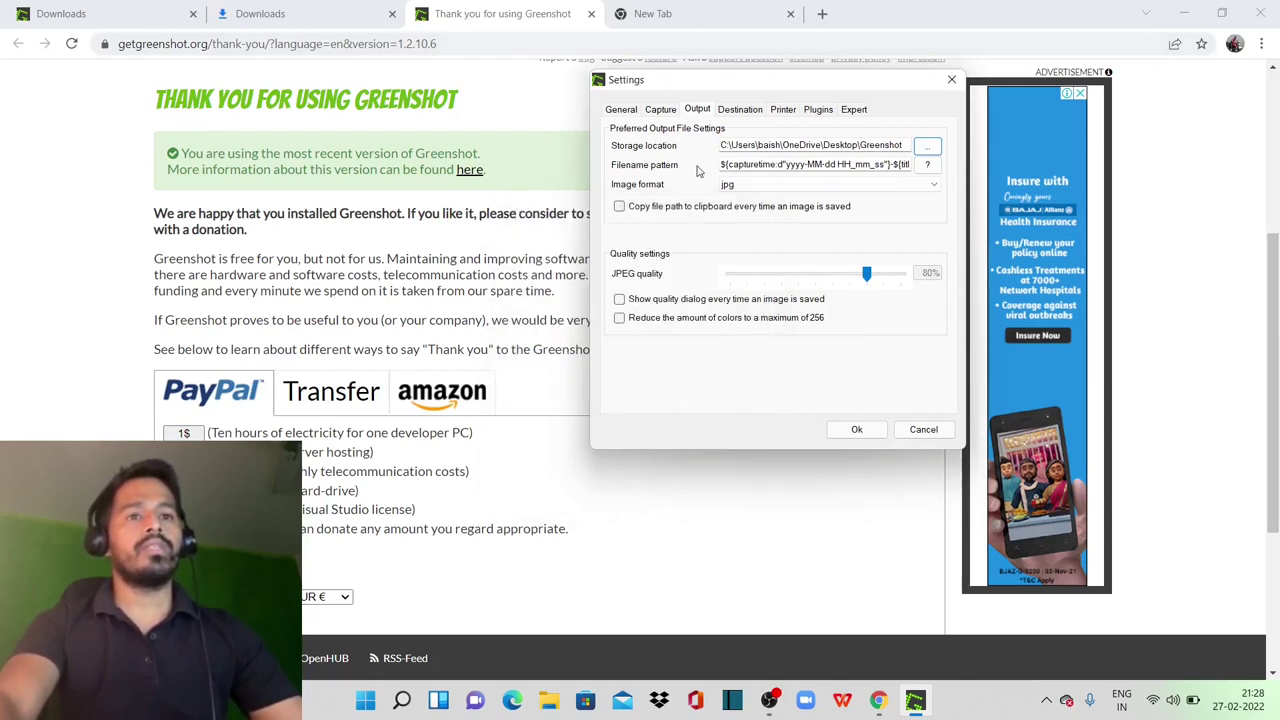
Review the filename pattern and keep jpg as the image format
left_click_drag(740, 165, 912, 170)
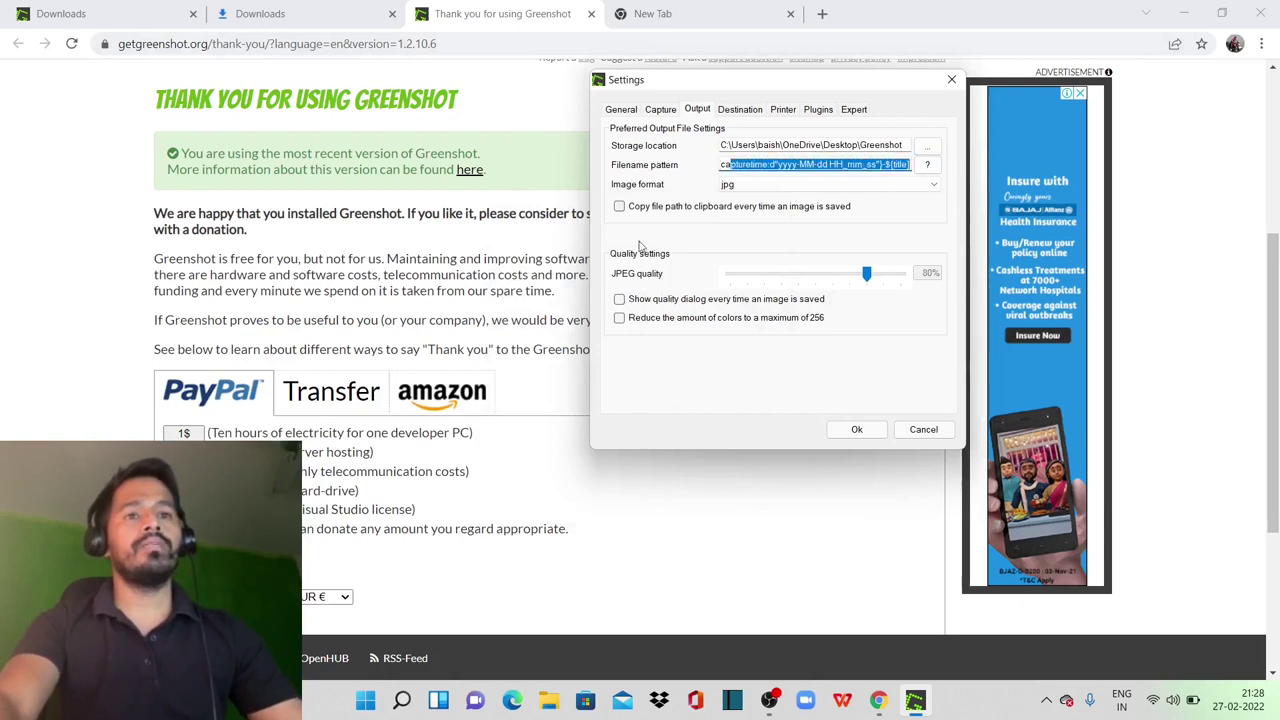
left_click(800, 188)
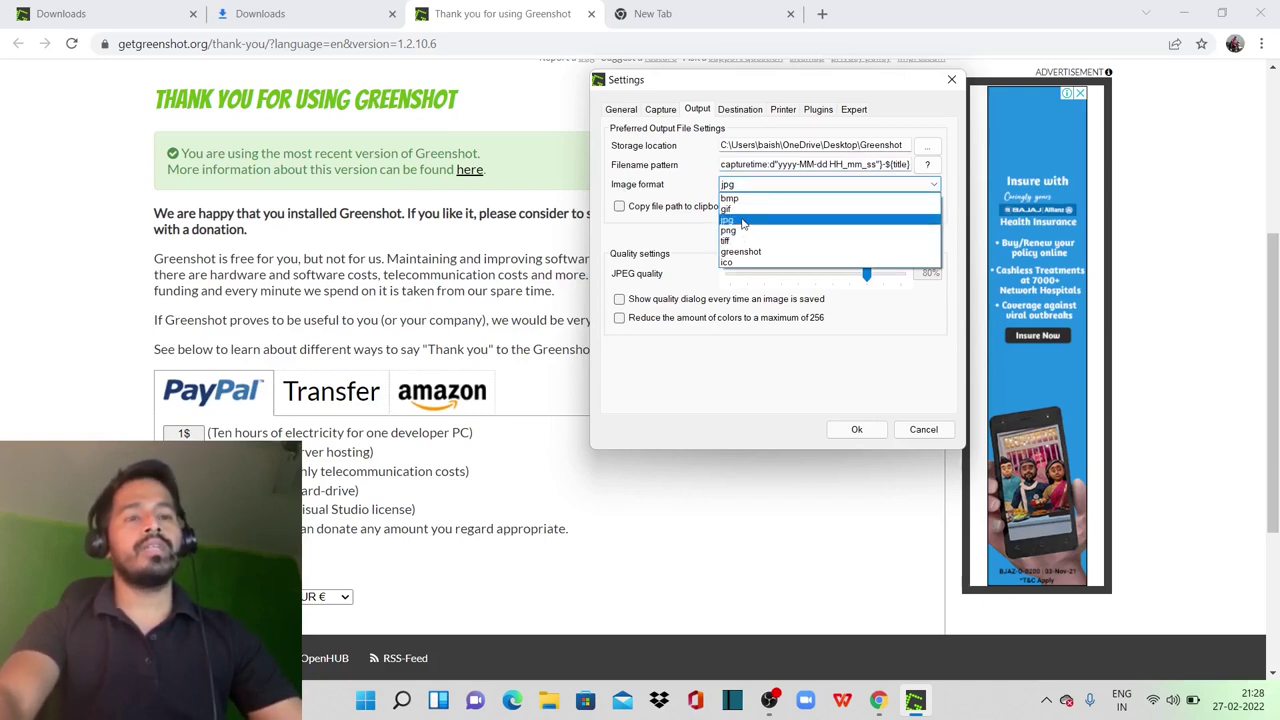
left_click(737, 222)
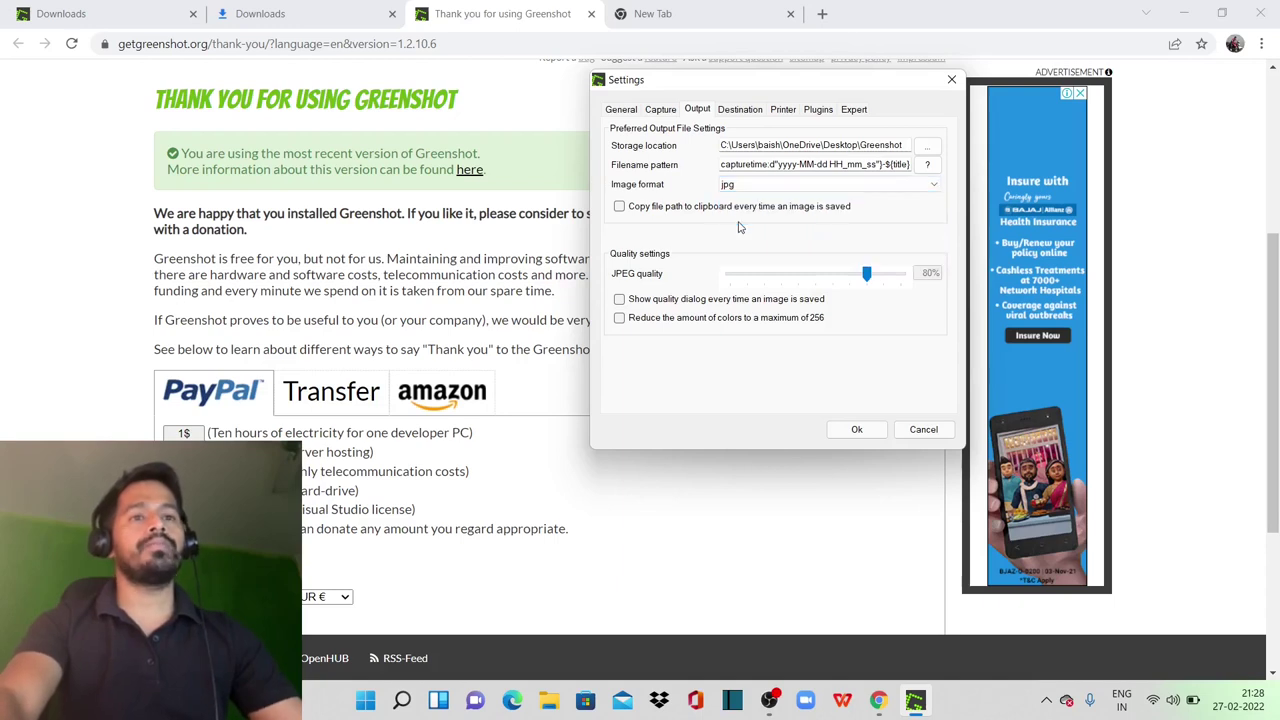
Switch the destination from 'Save directly' to 'Save as (displaying dialog)' and confirm with Ok
left_click(755, 110)
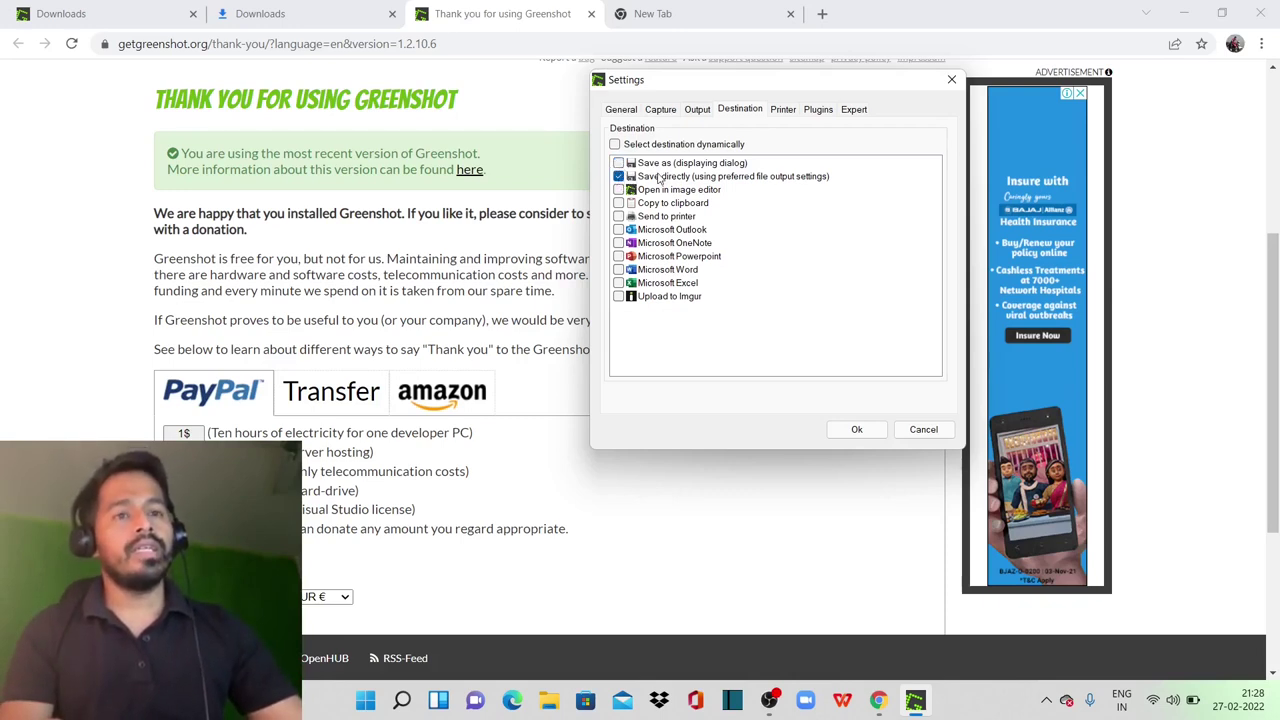
left_click(698, 110)
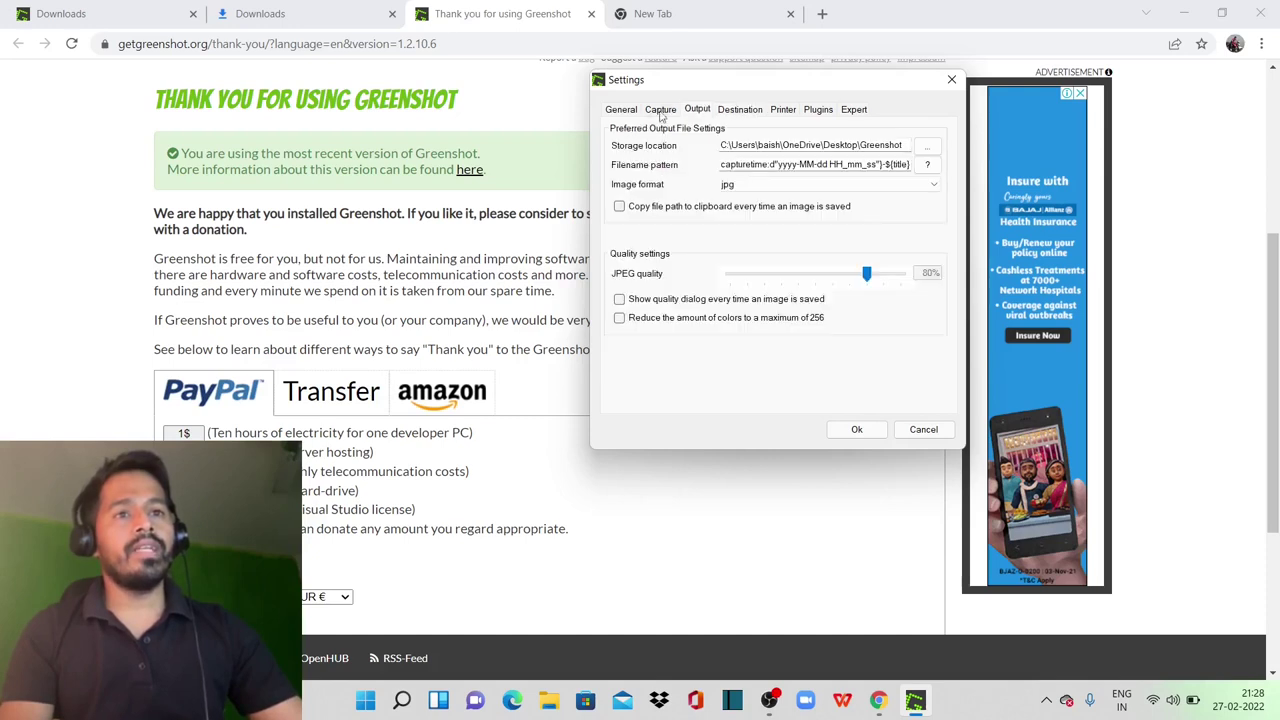
left_click_drag(721, 146, 967, 152)
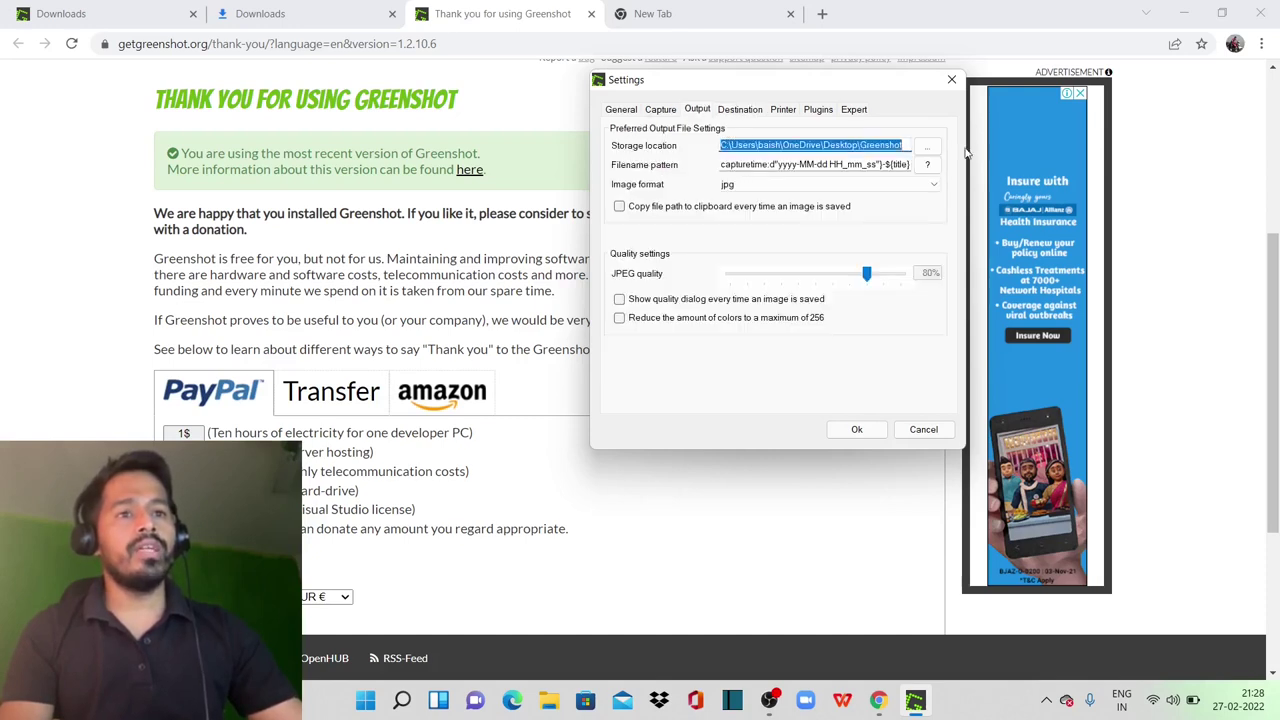
left_click_drag(722, 164, 930, 166)
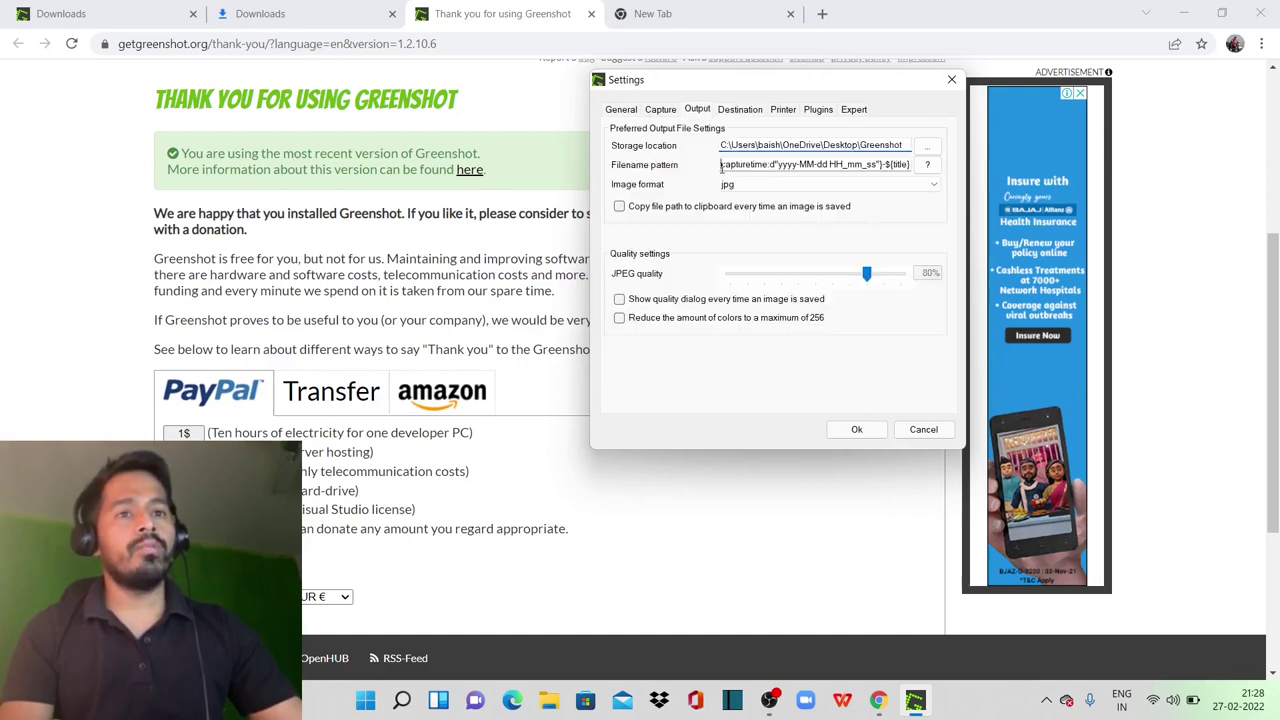
left_click(740, 112)
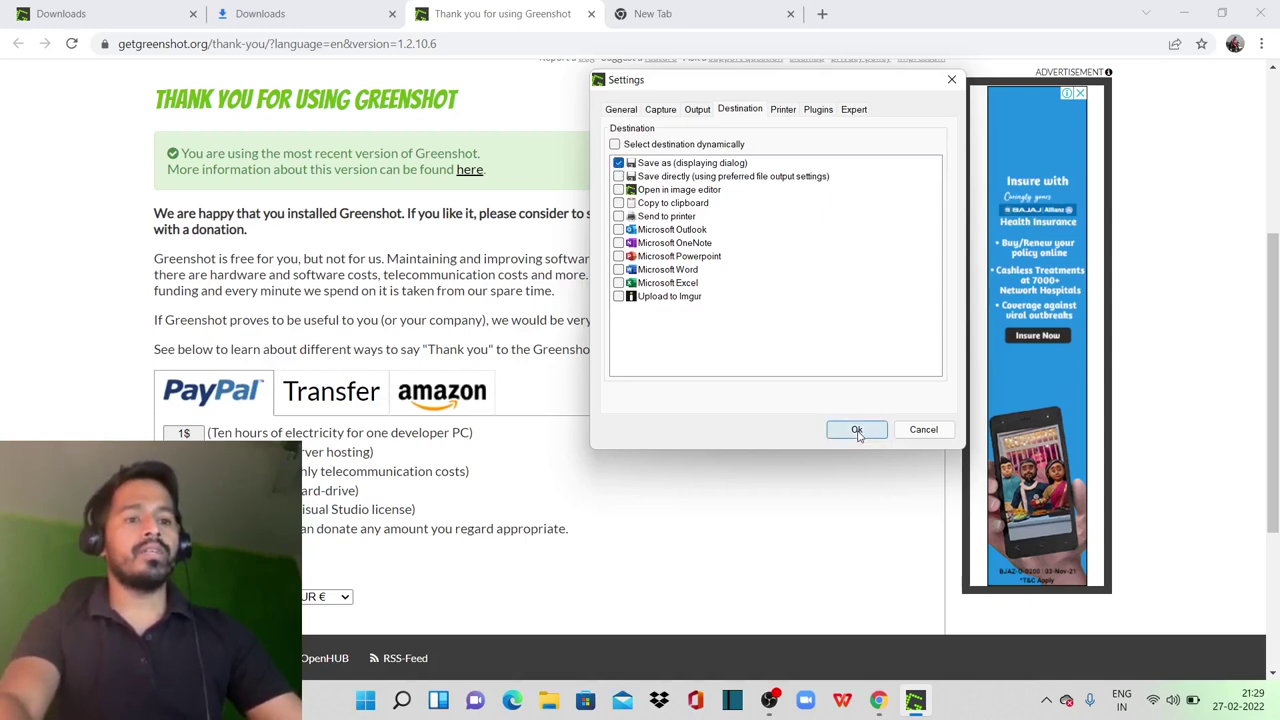
left_click(857, 430)
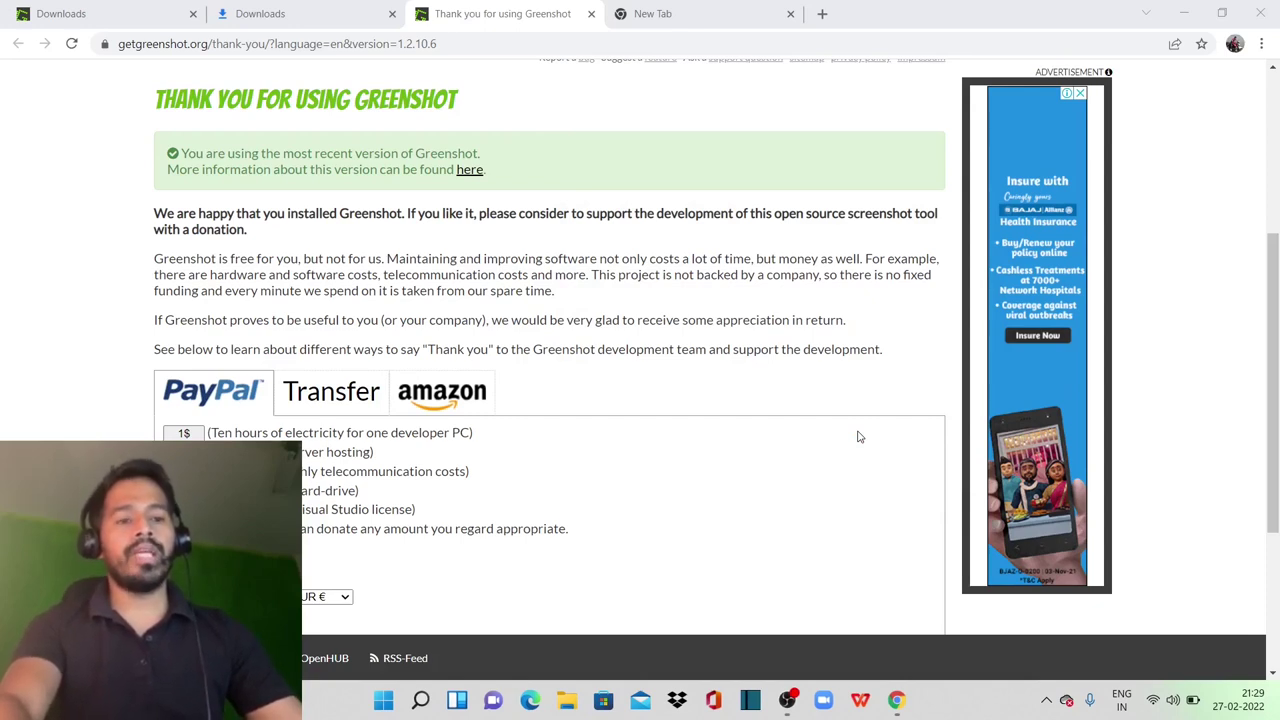
Open YouTube in a new incognito Chrome window and search for 'free guy'
left_click(898, 700)
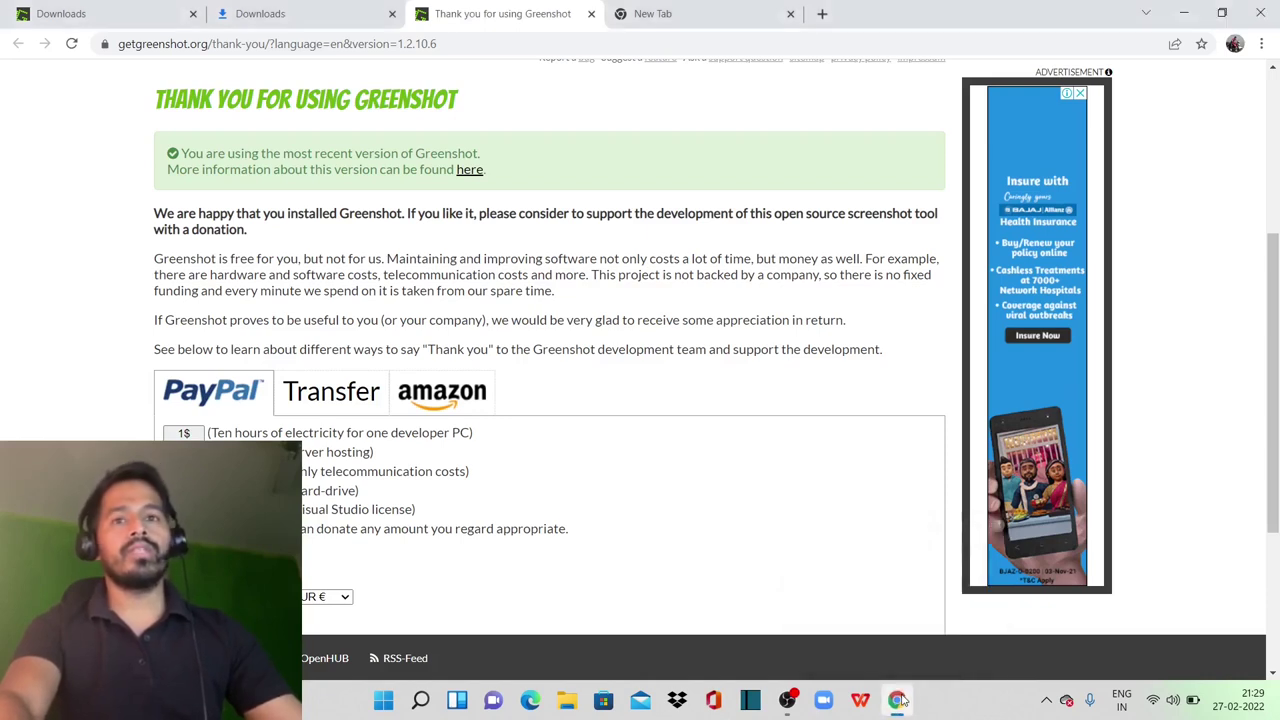
left_click(1262, 43)
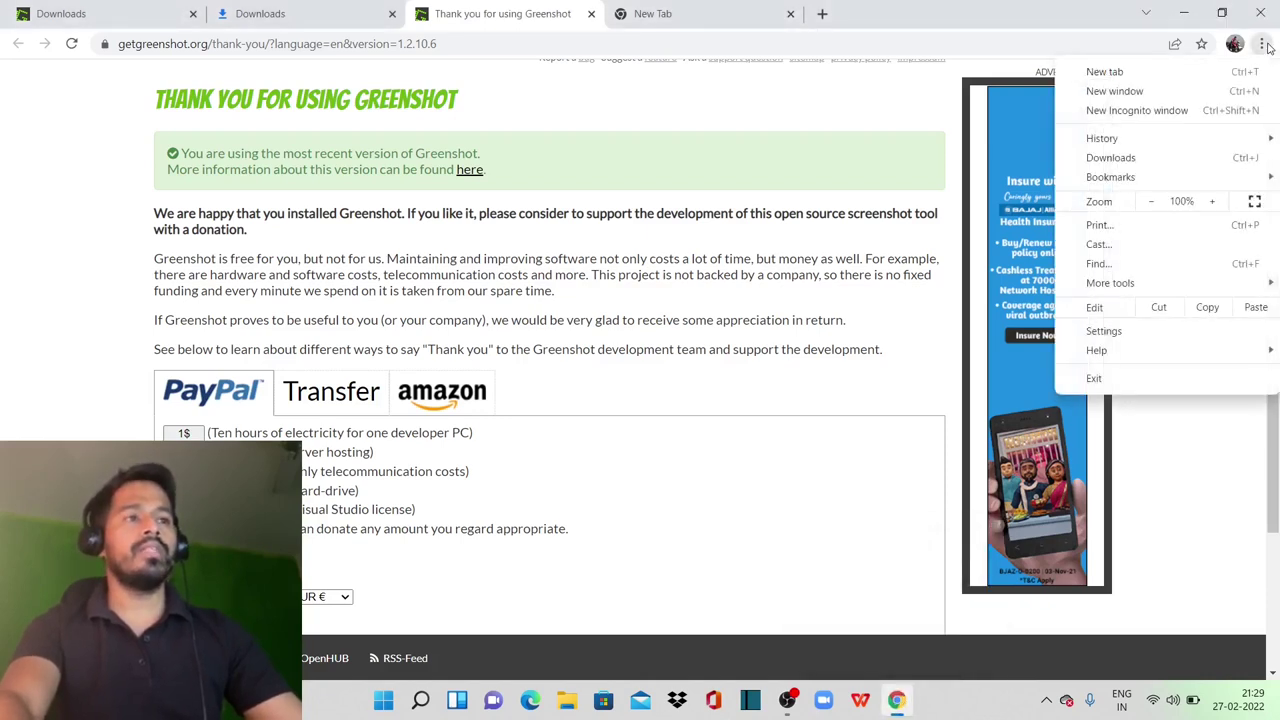
left_click(1140, 111)
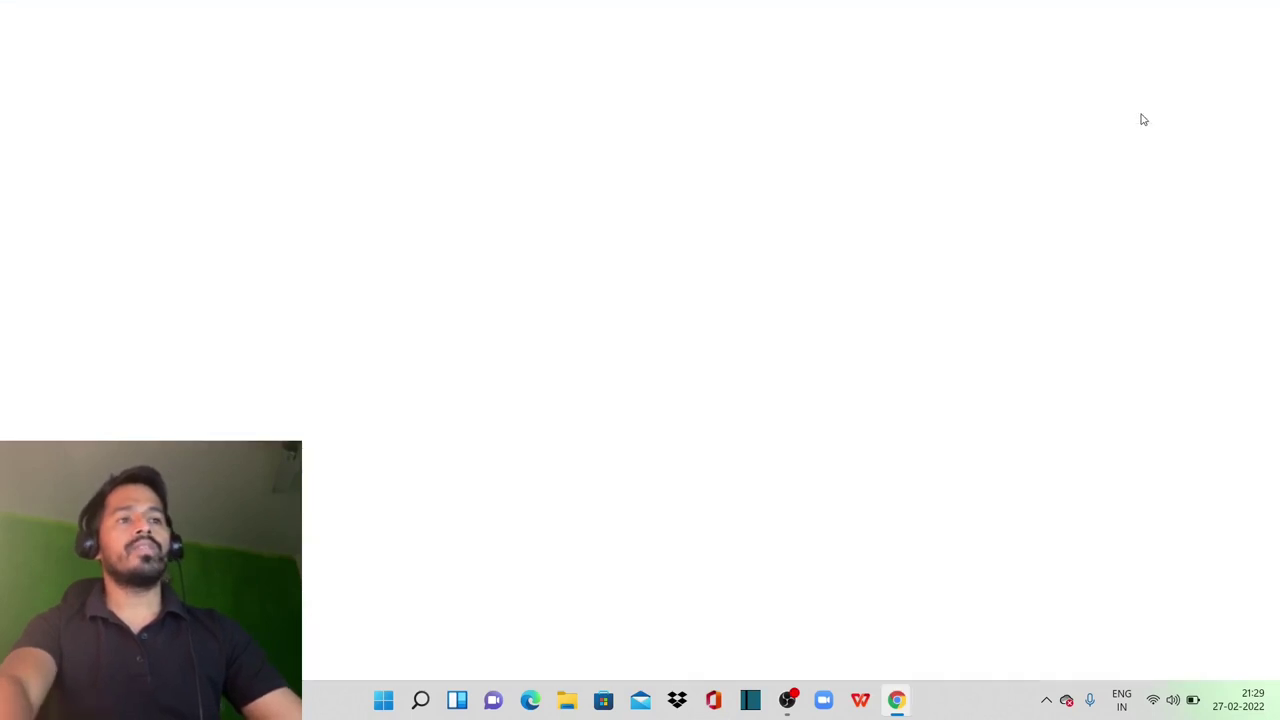
type("yo")
key("Return")
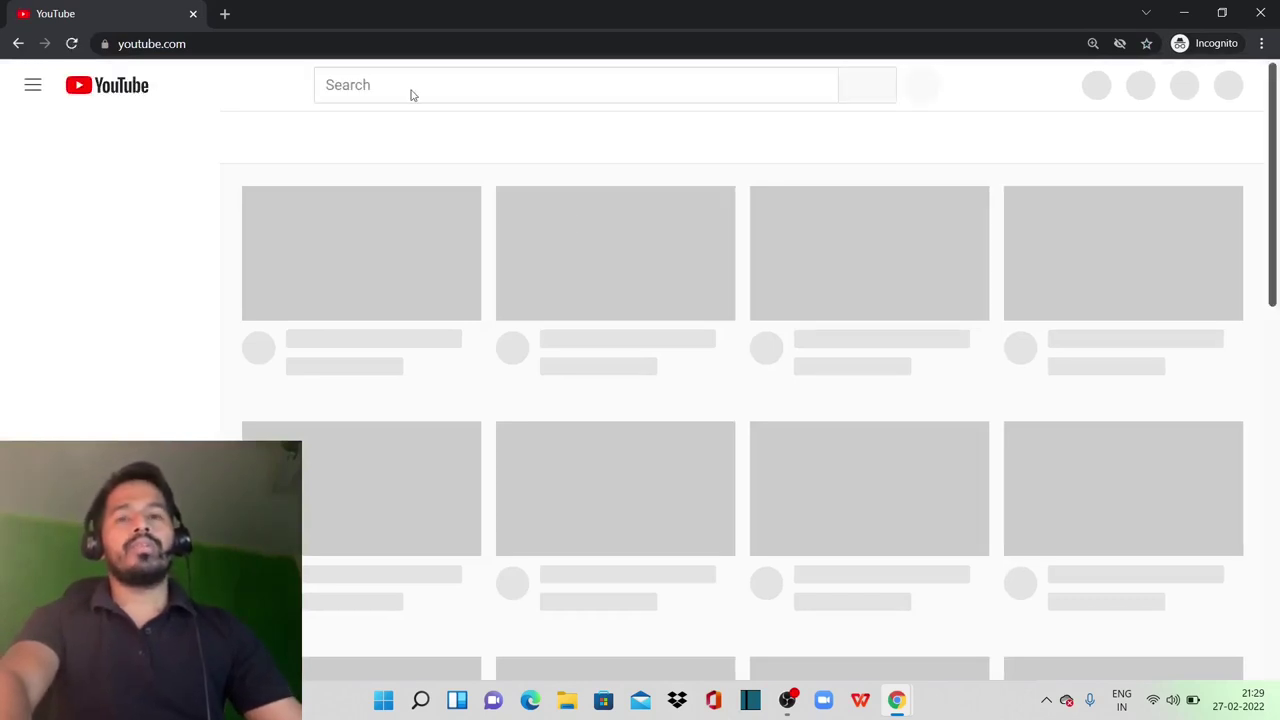
left_click(415, 86)
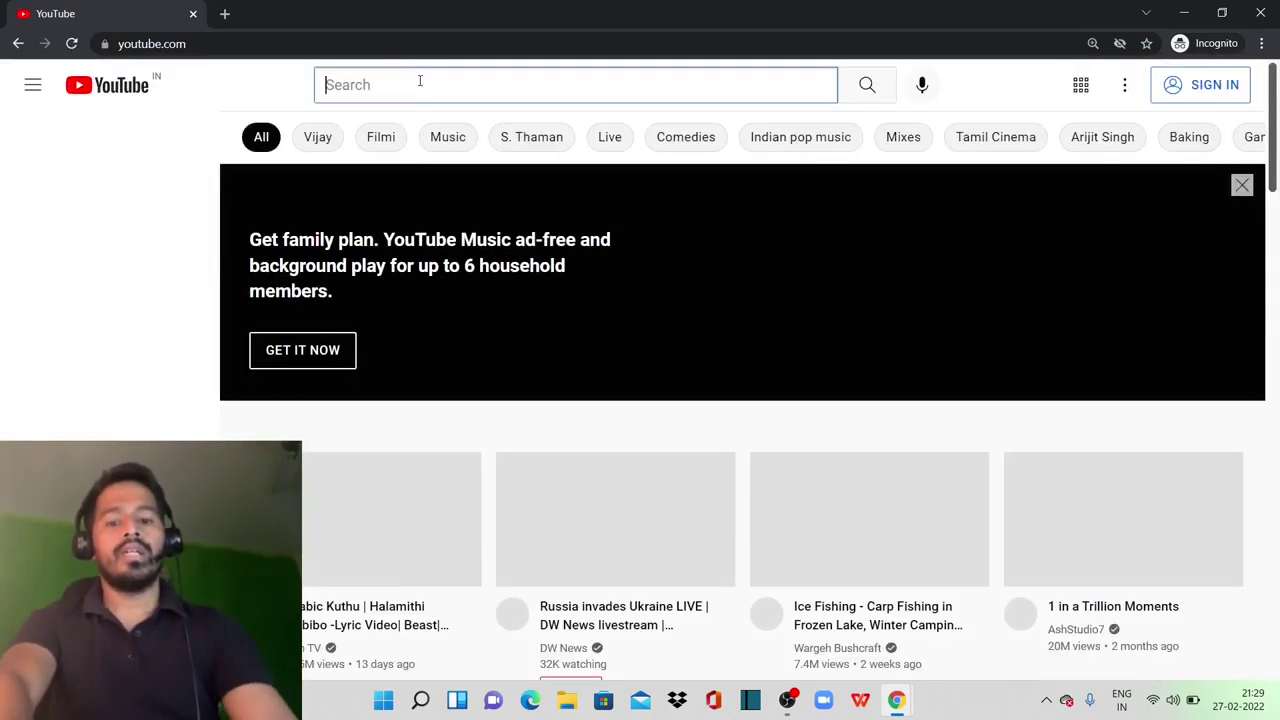
type("free")
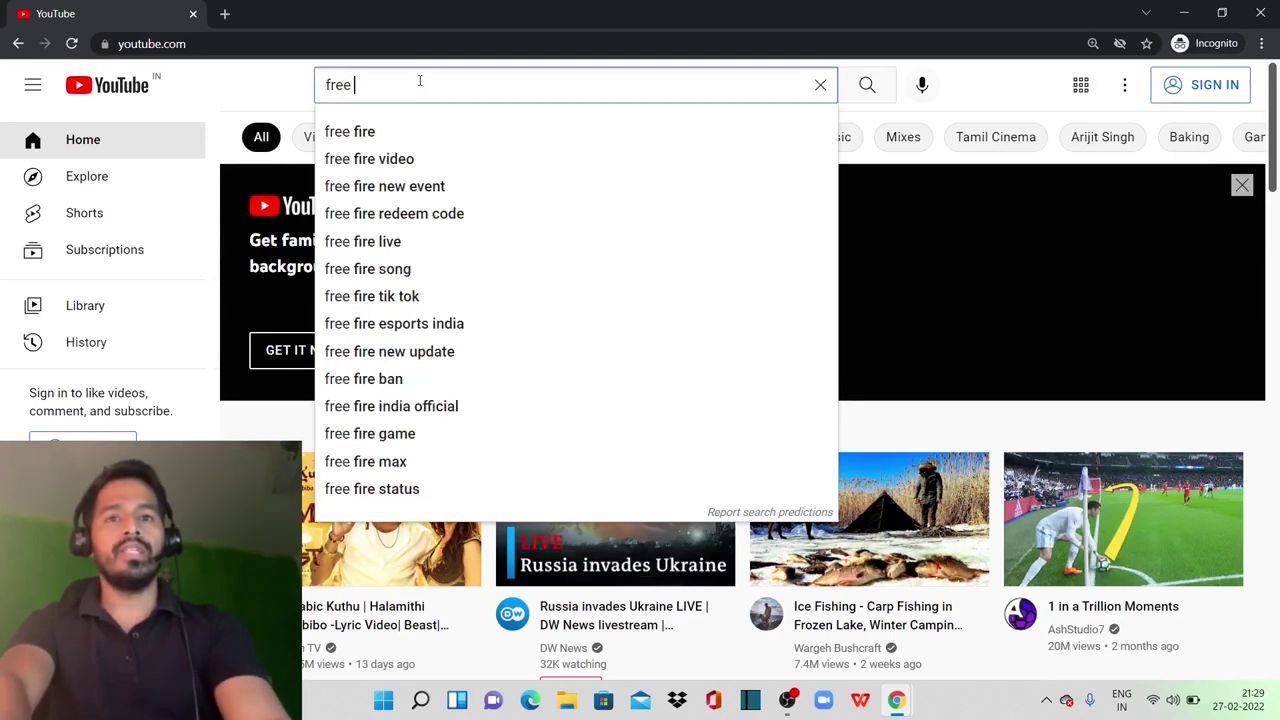
type(" guy")
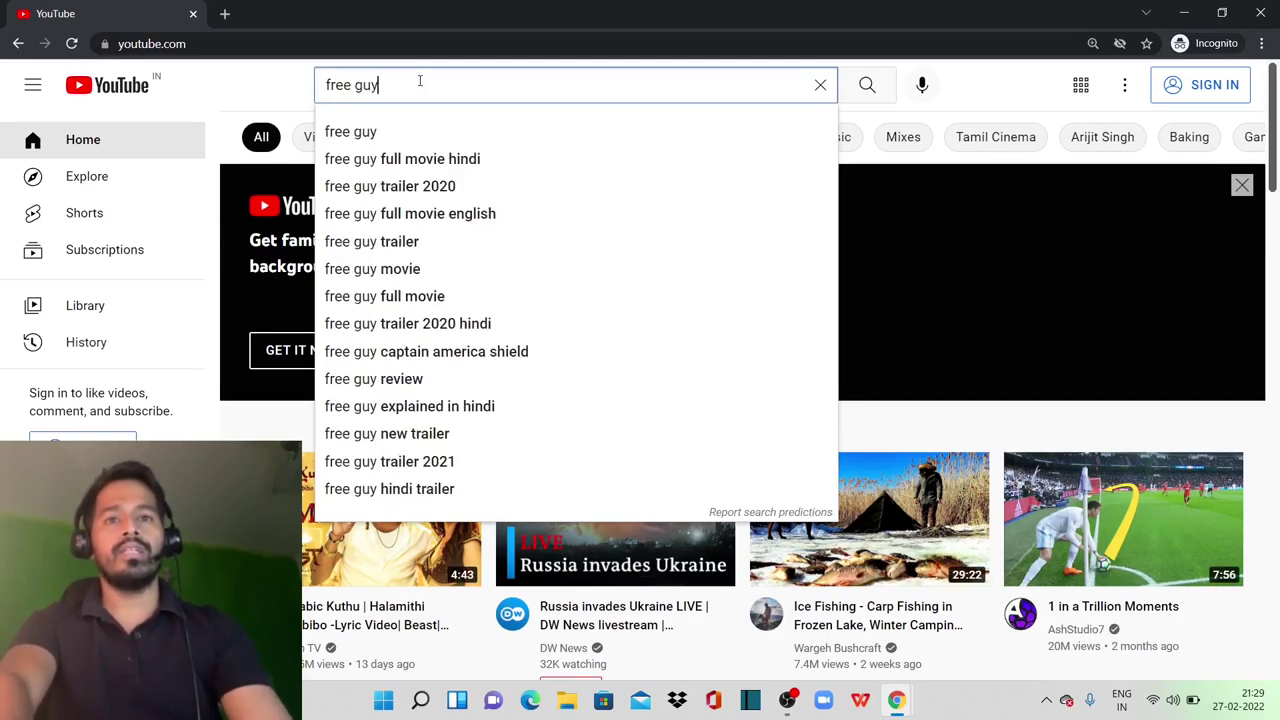
key("Return")
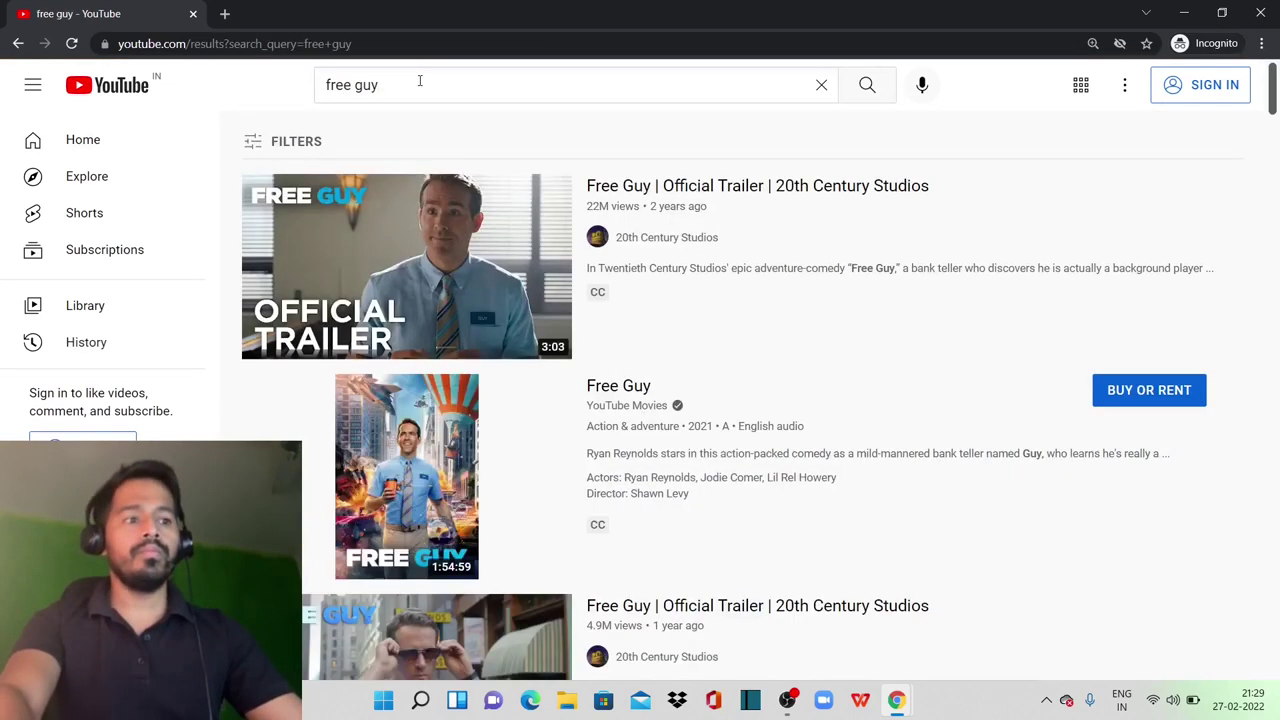
Open the Free Guy official trailer and skip ahead to the city skyline shot
left_click(445, 268)
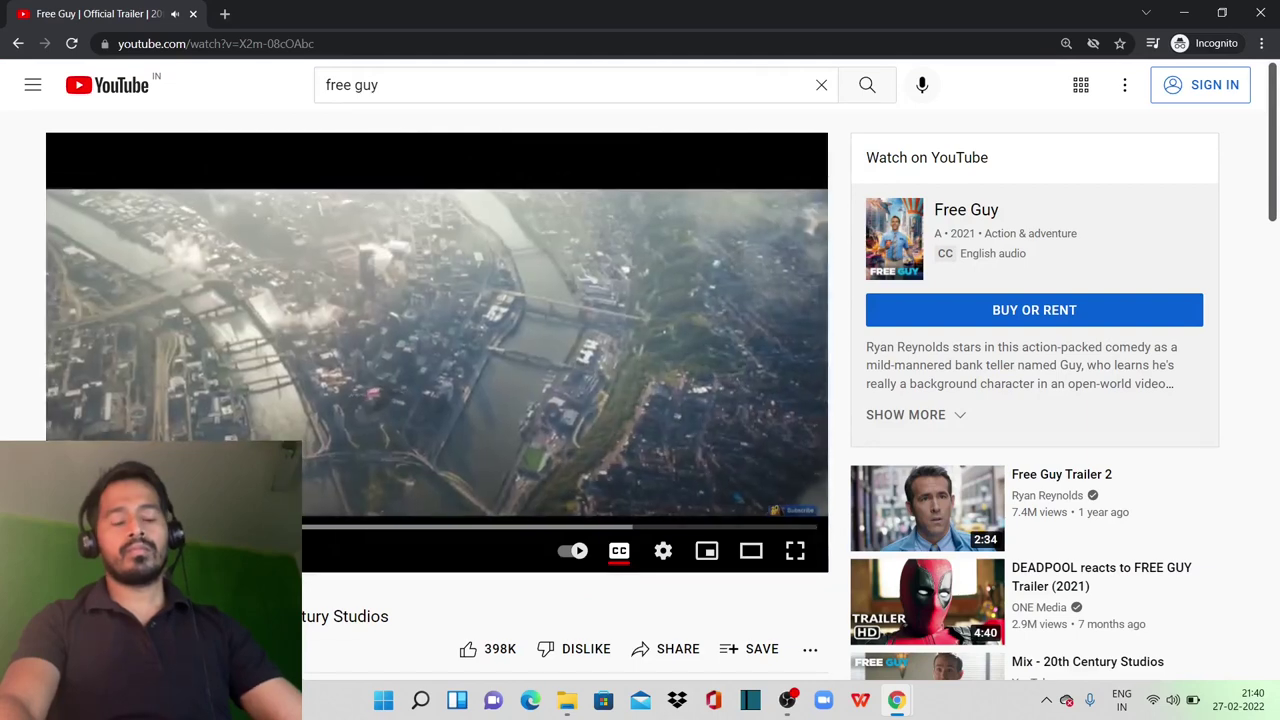
key("Right")
key("Right")
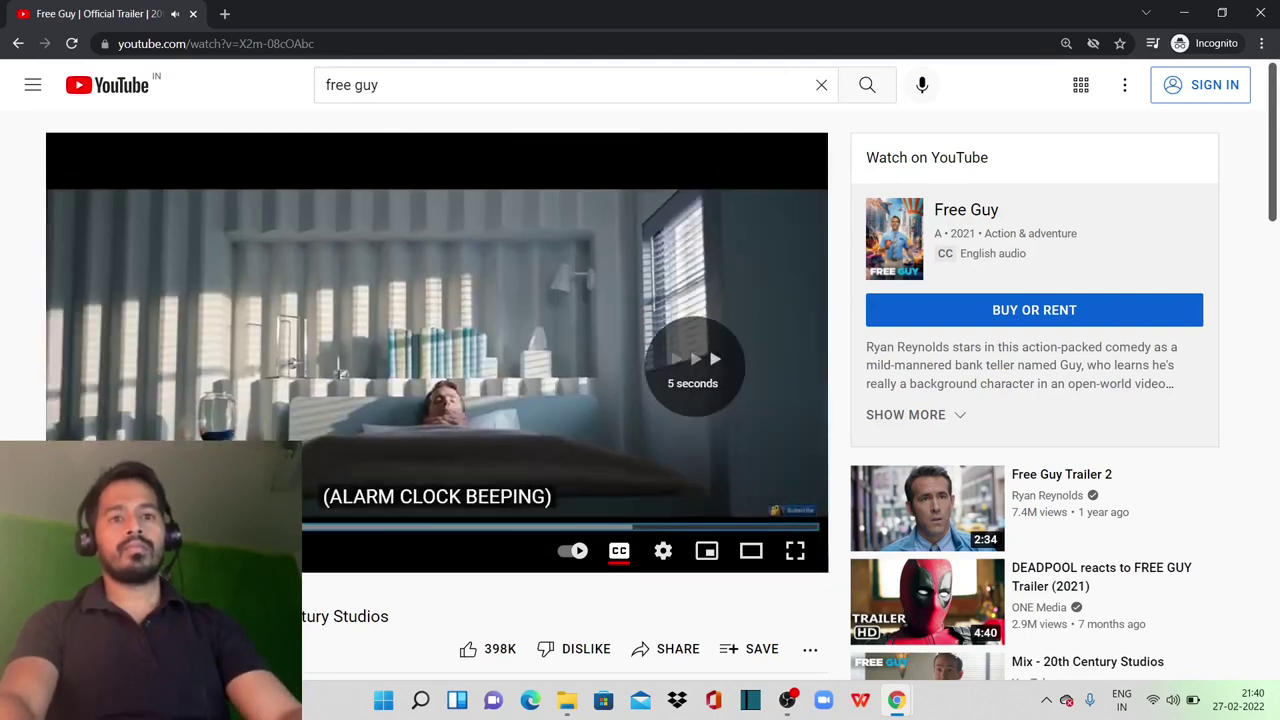
key("Right")
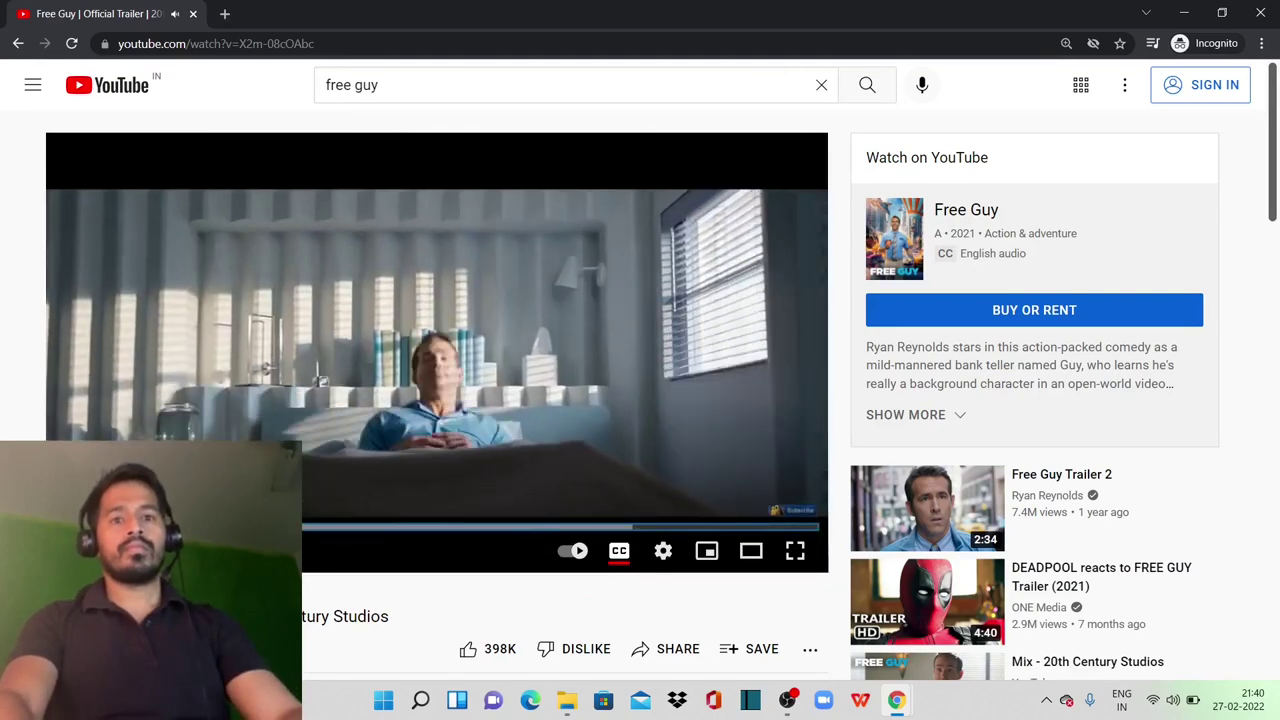
key("Left")
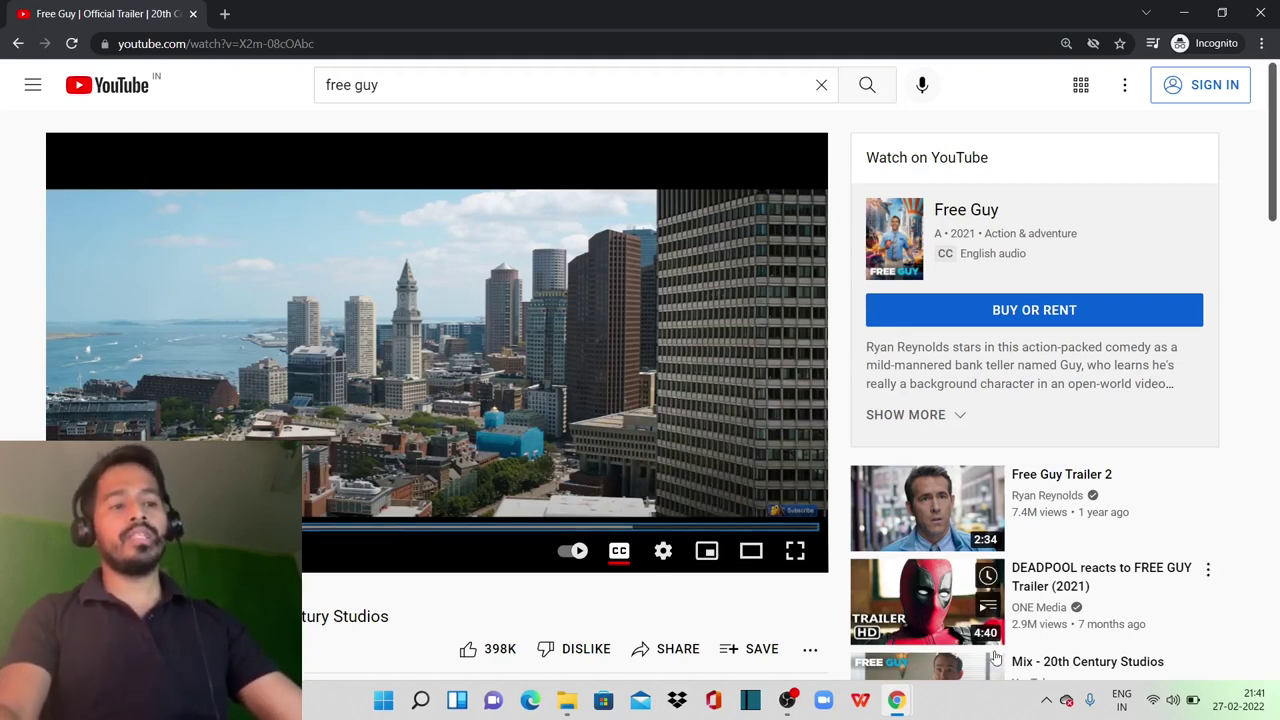
Check Greenshot's full-screen and region capture hotkeys in Preferences, then close Settings unchanged
left_click(1045, 703)
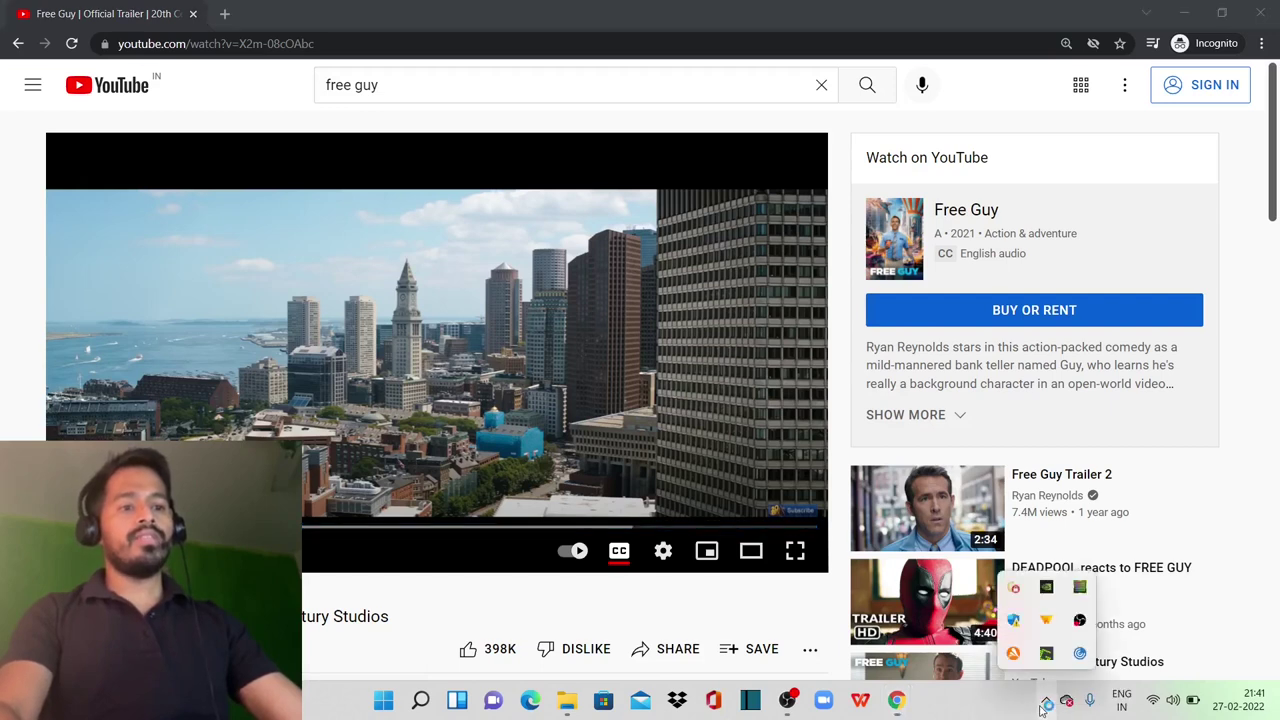
right_click(1047, 656)
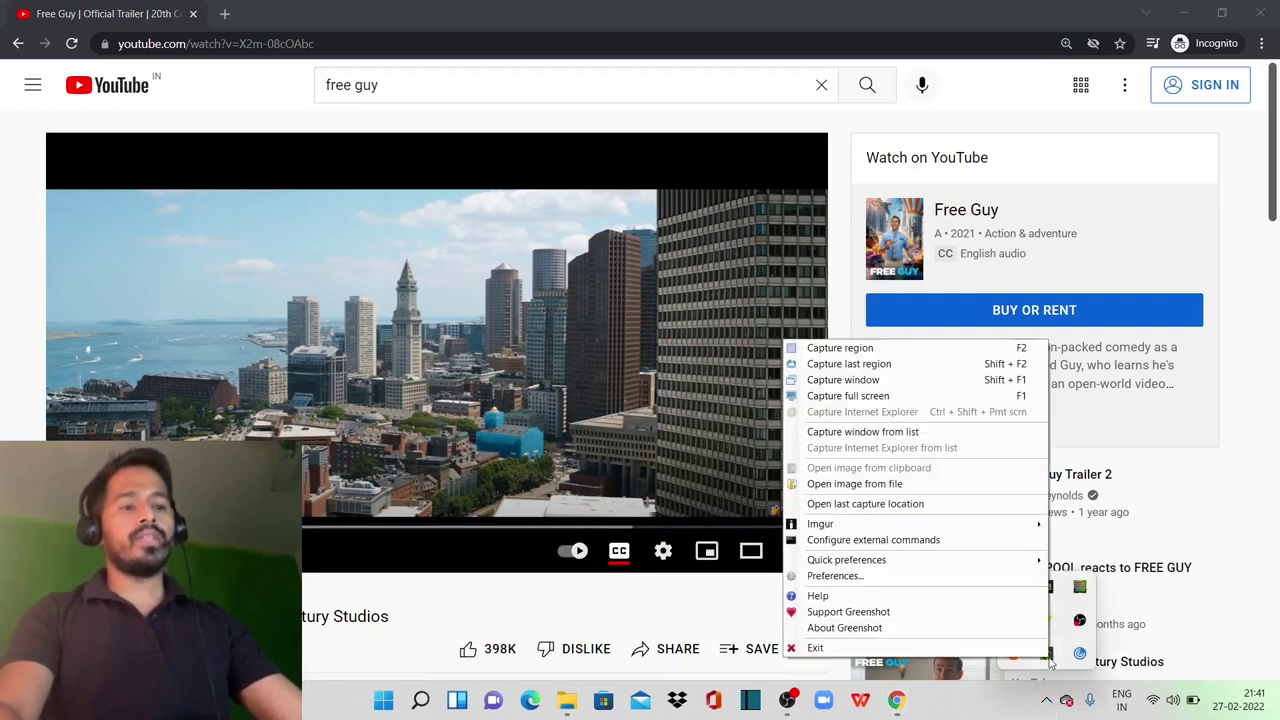
left_click(868, 577)
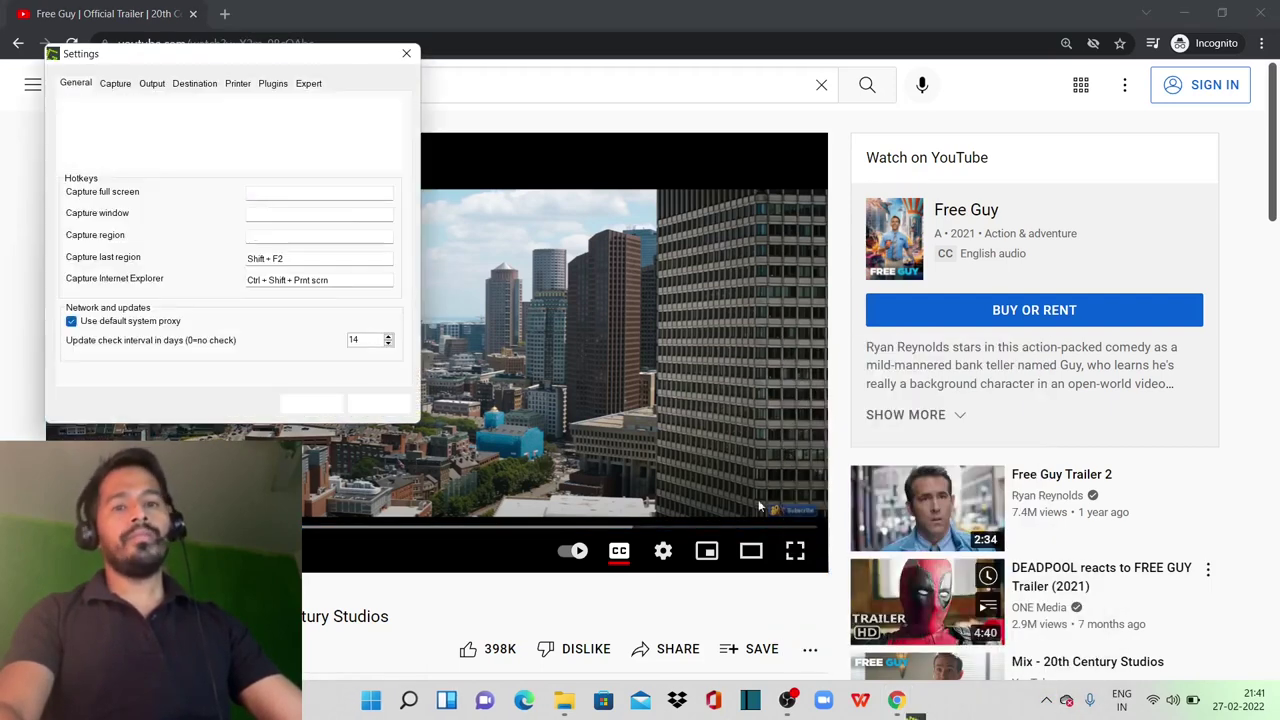
left_click(270, 192)
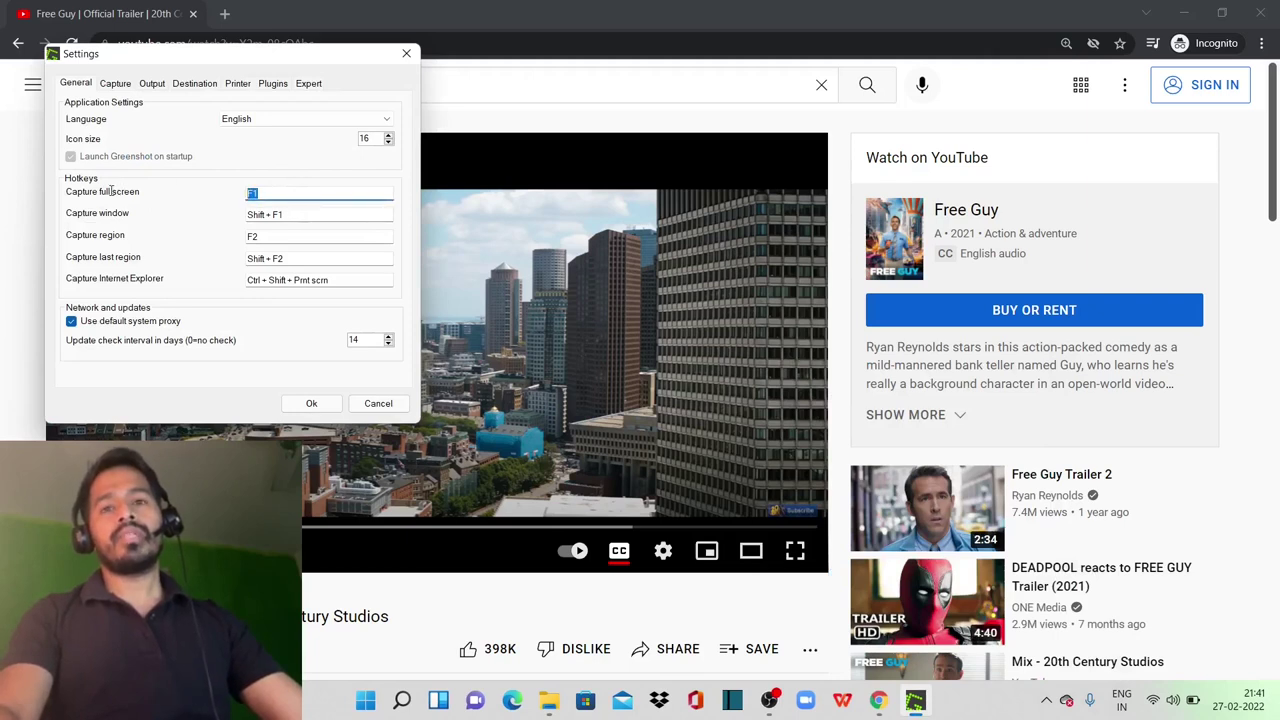
left_click(278, 237)
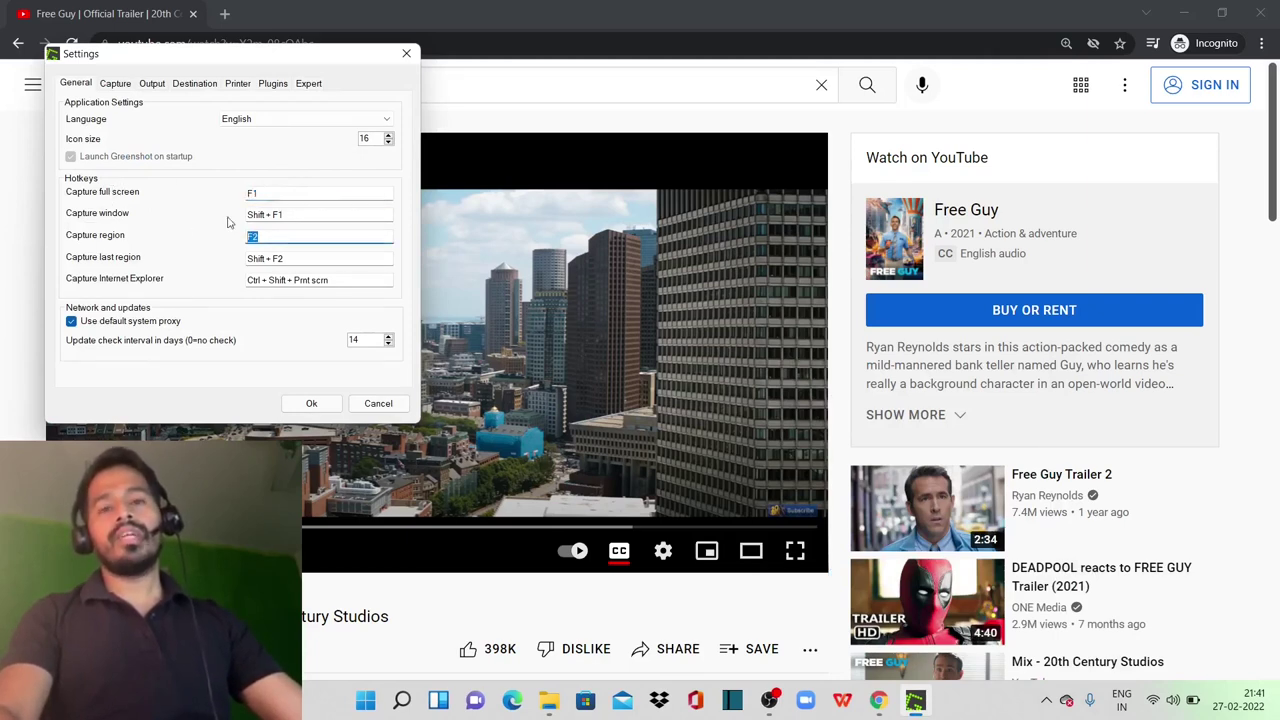
left_click(406, 53)
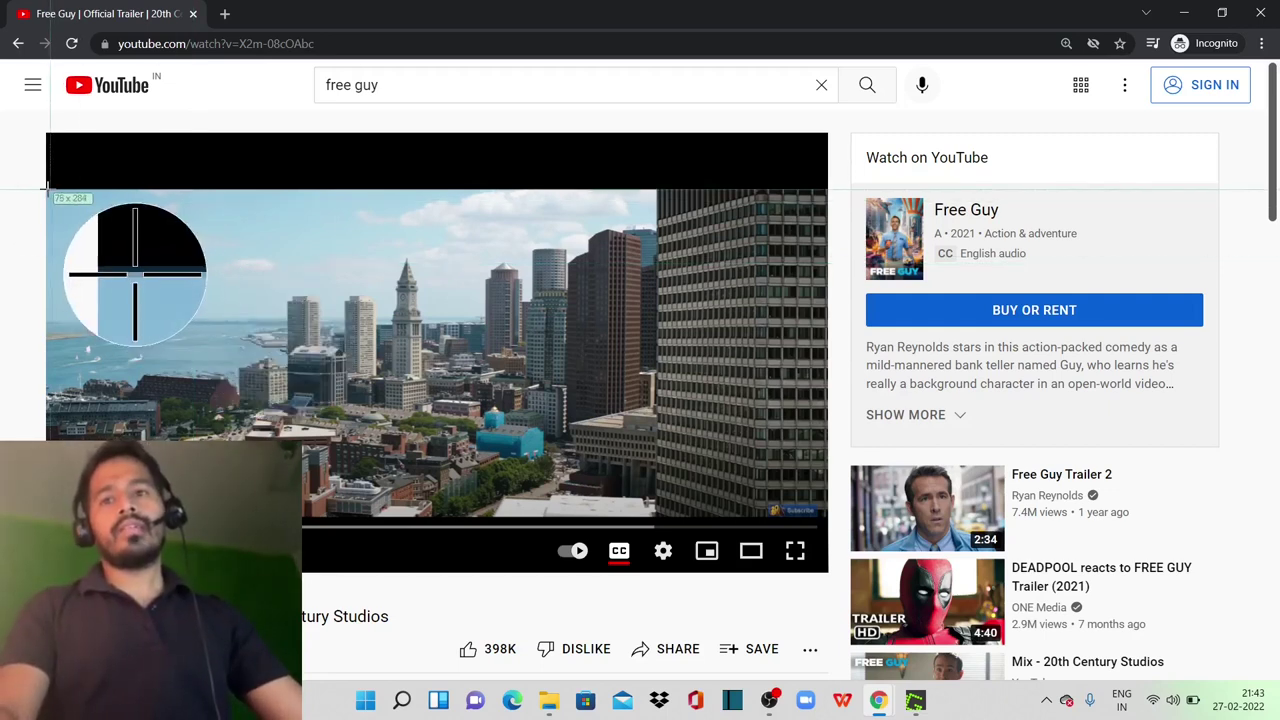
Capture the whole video frame and save it as JPG 'building and sea'
mouse_move(46, 188)
left_mouse_down()
mouse_move(780, 472)
mouse_move(818, 490)
mouse_move(836, 522)
mouse_move(825, 516)
left_mouse_up()
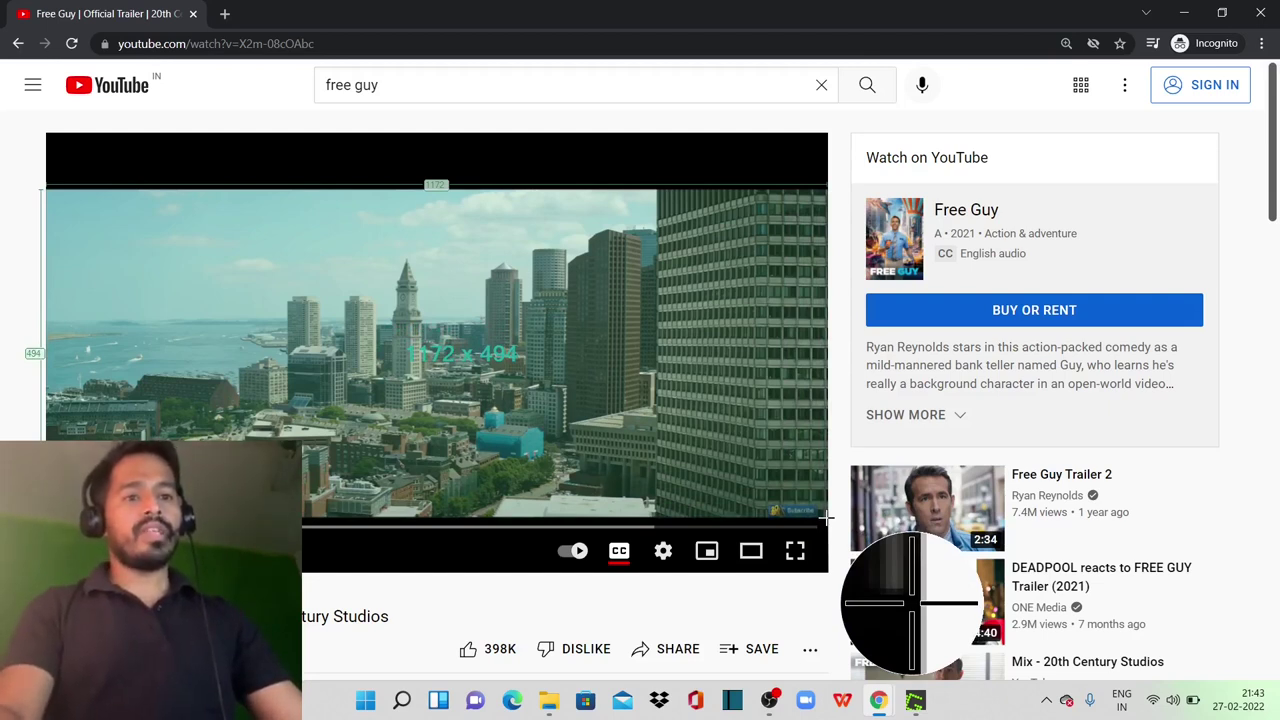
left_click_drag(825, 517, 828, 519)
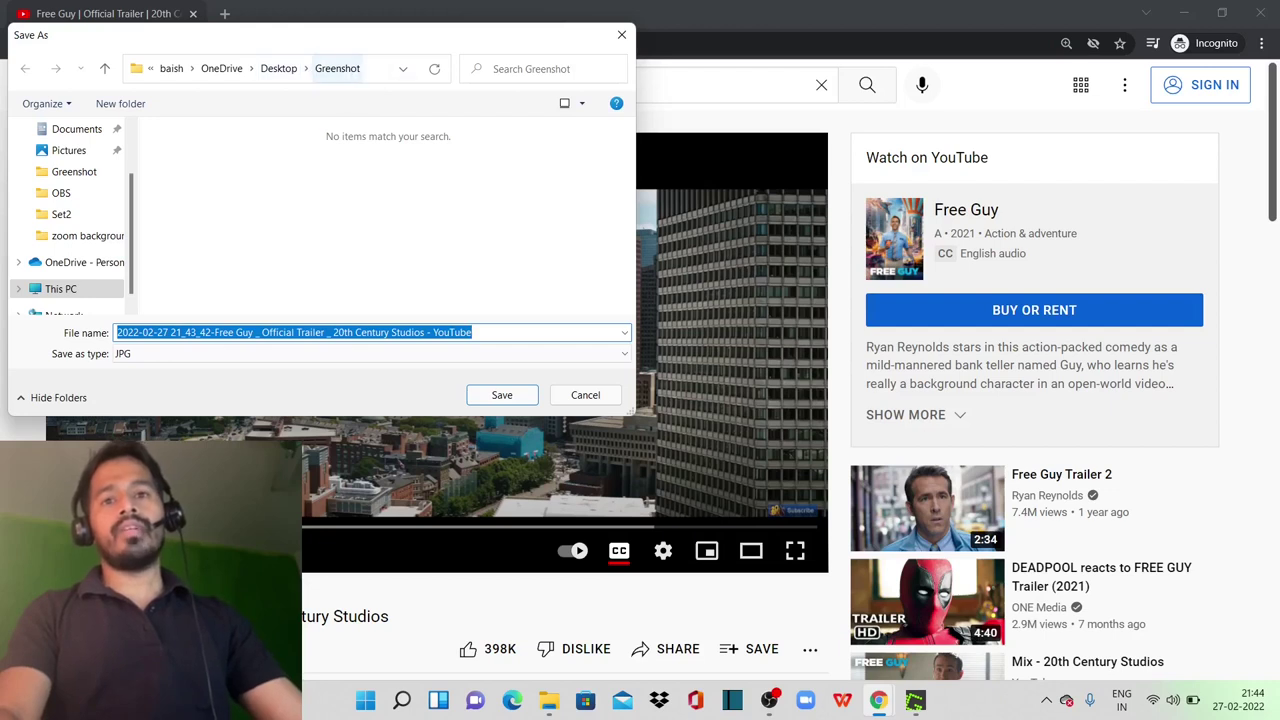
double_click(491, 332)
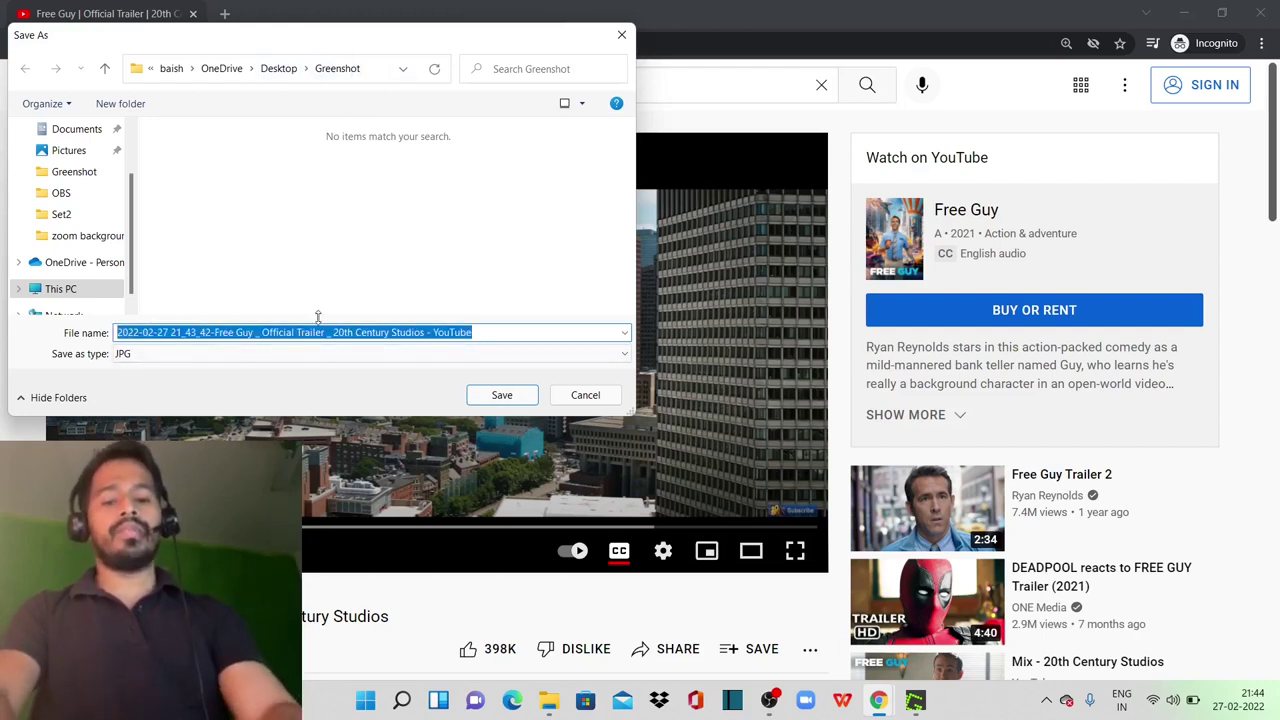
type("file1")
key("BackSpace")
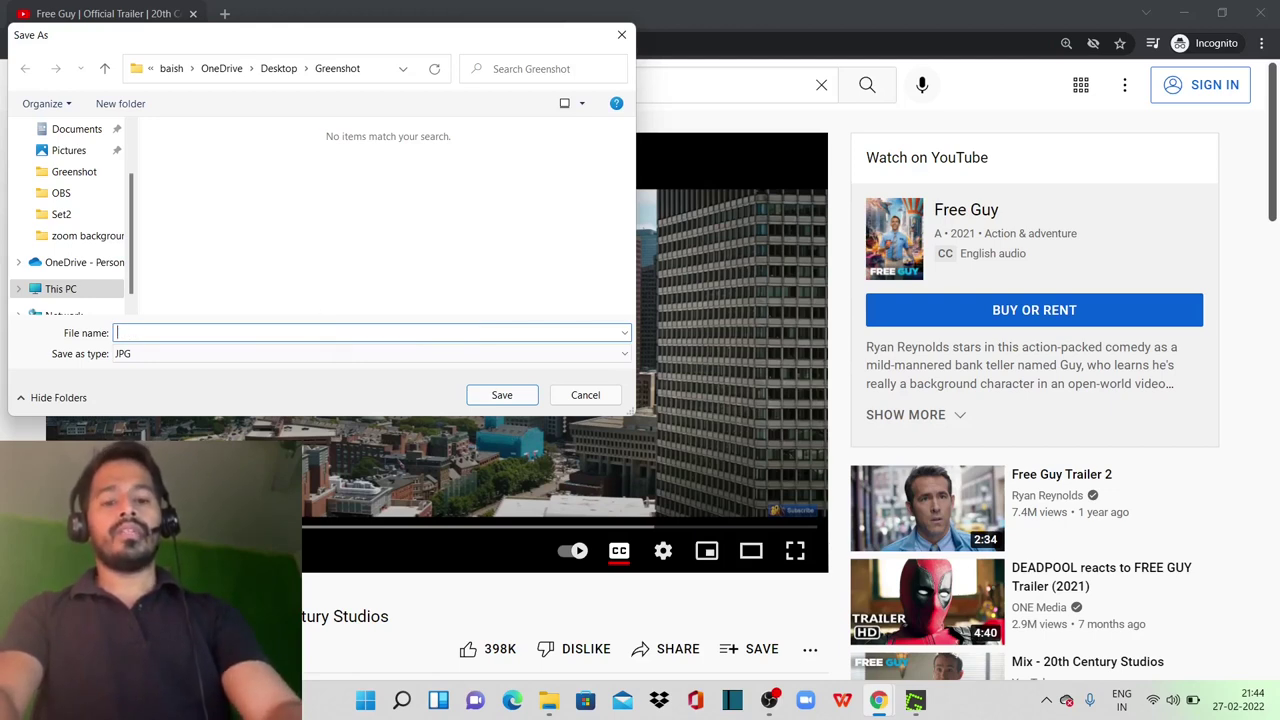
type("lding")
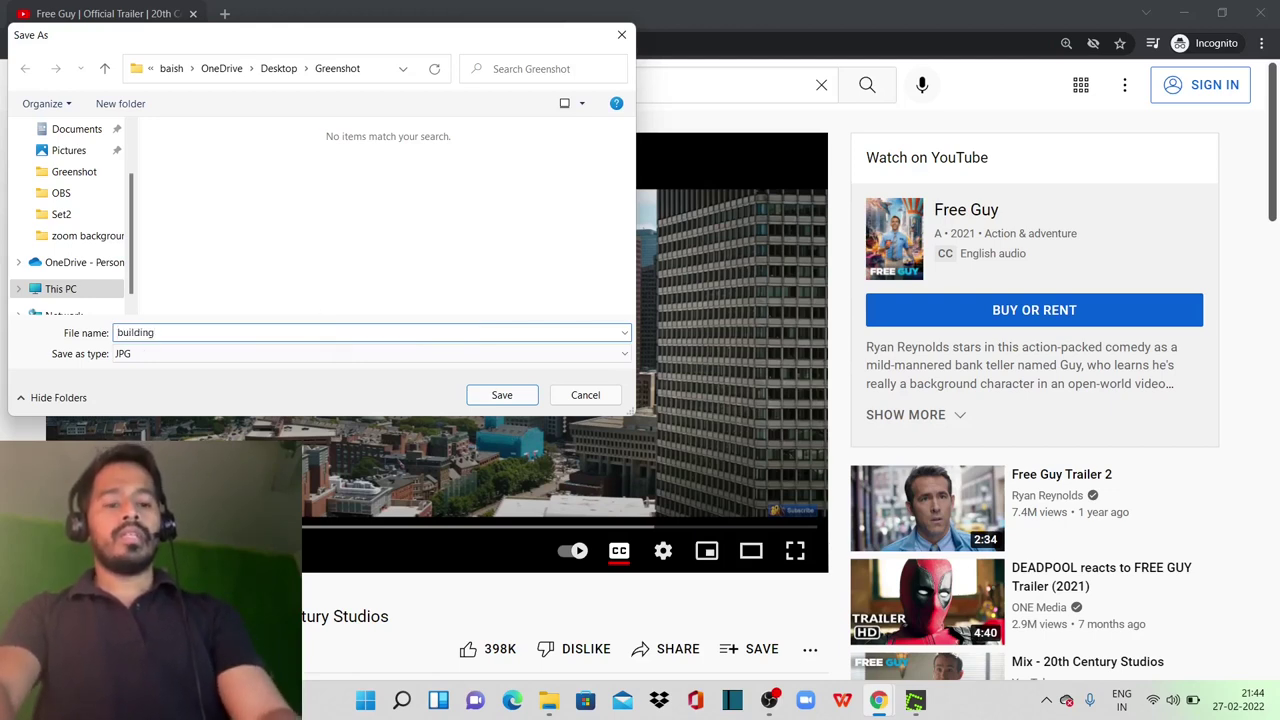
type(" and sea")
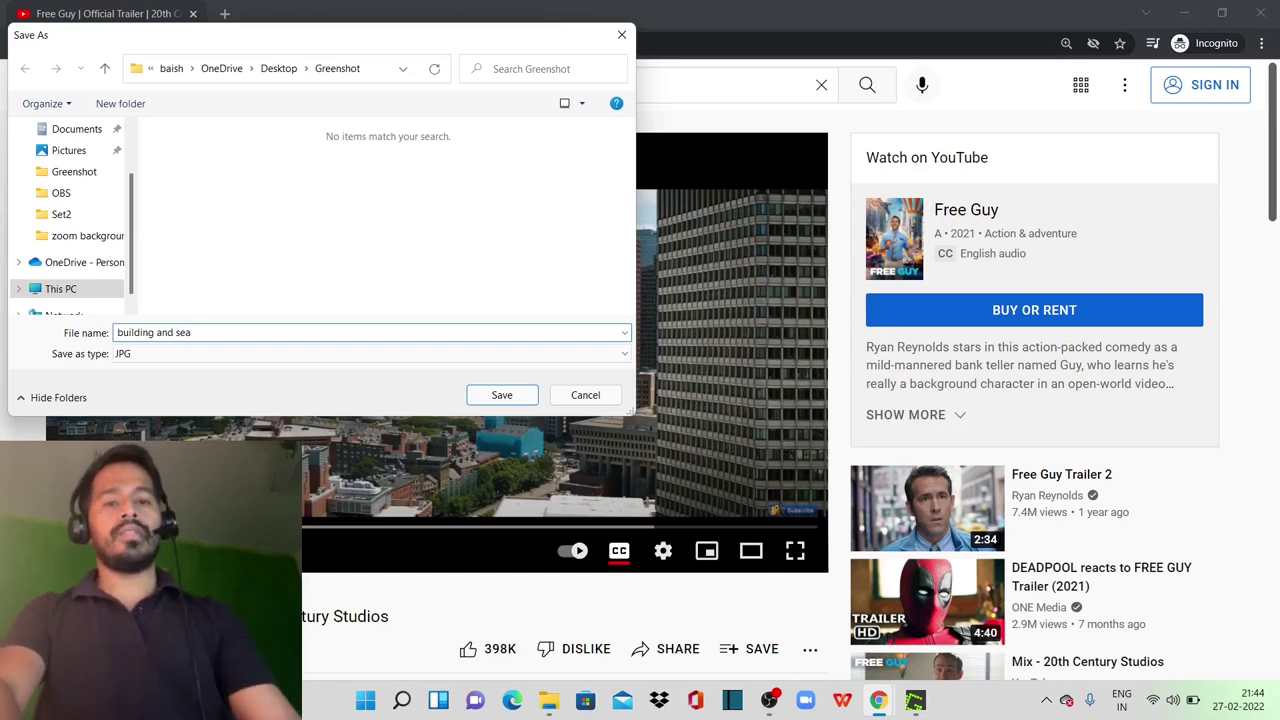
left_click(505, 398)
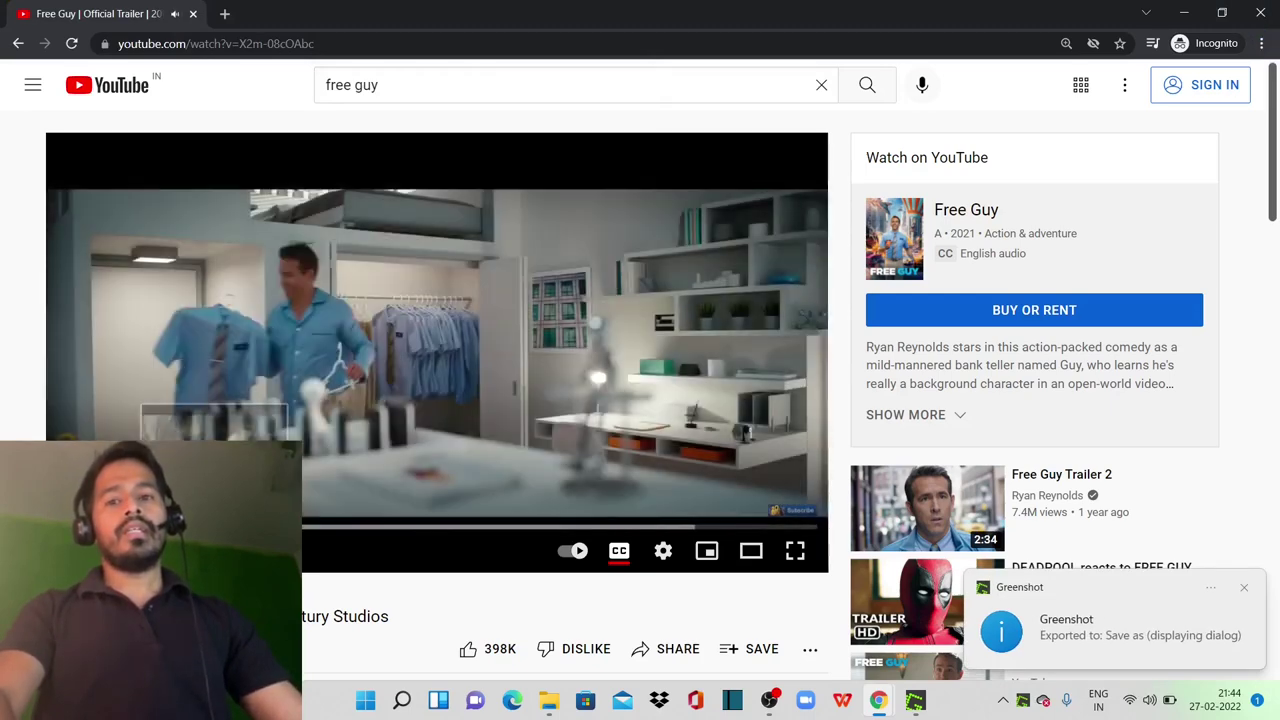
Pause the trailer on the burning street scene
left_click(531, 358)
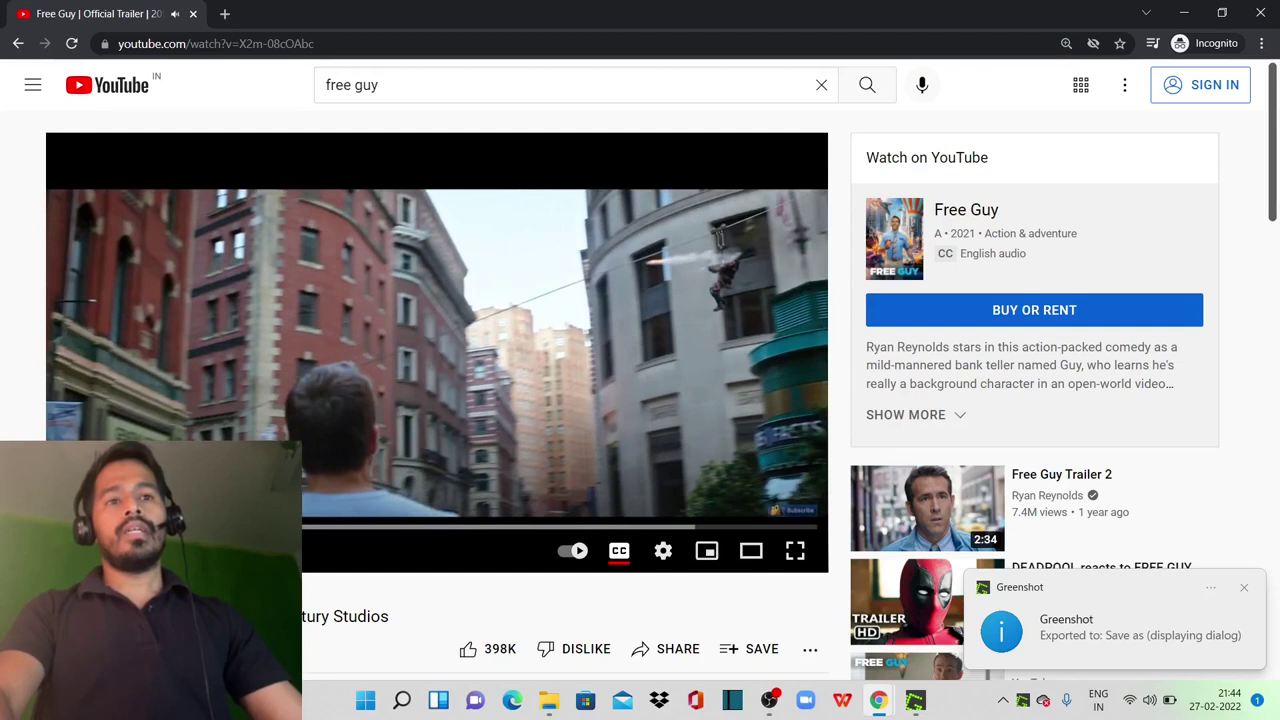
left_click(531, 358)
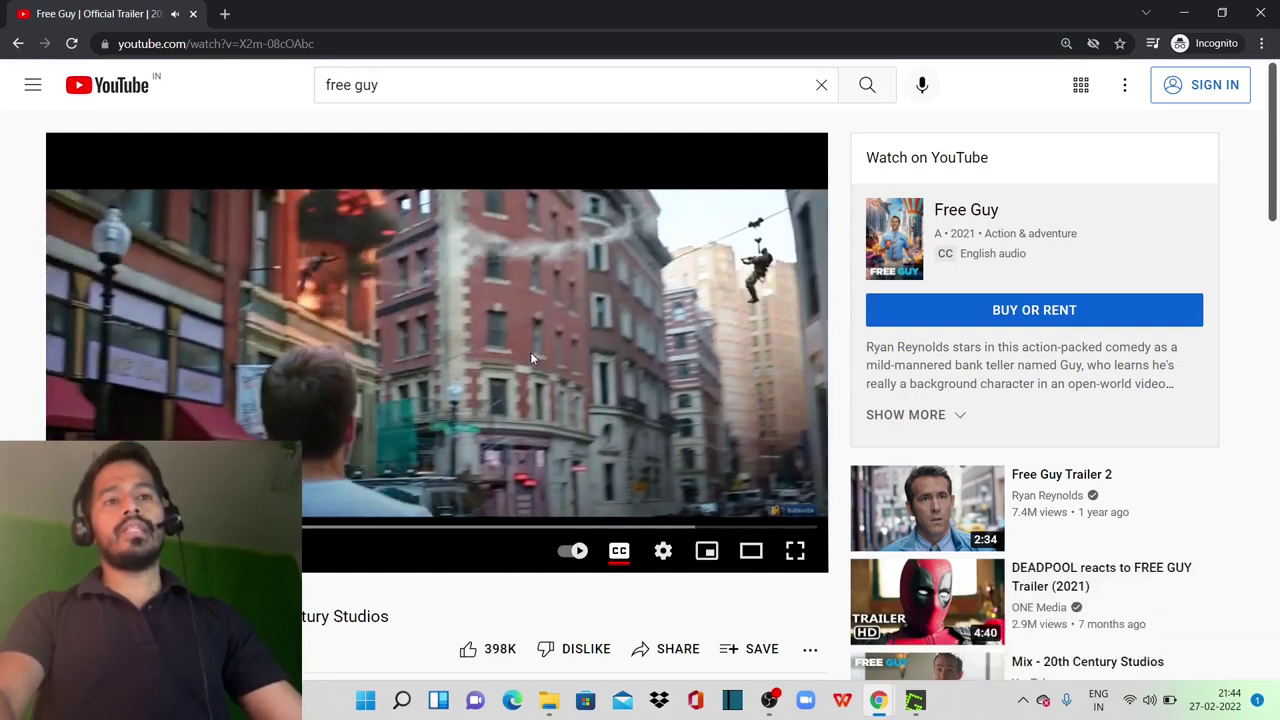
left_click(531, 358)
left_click(531, 358)
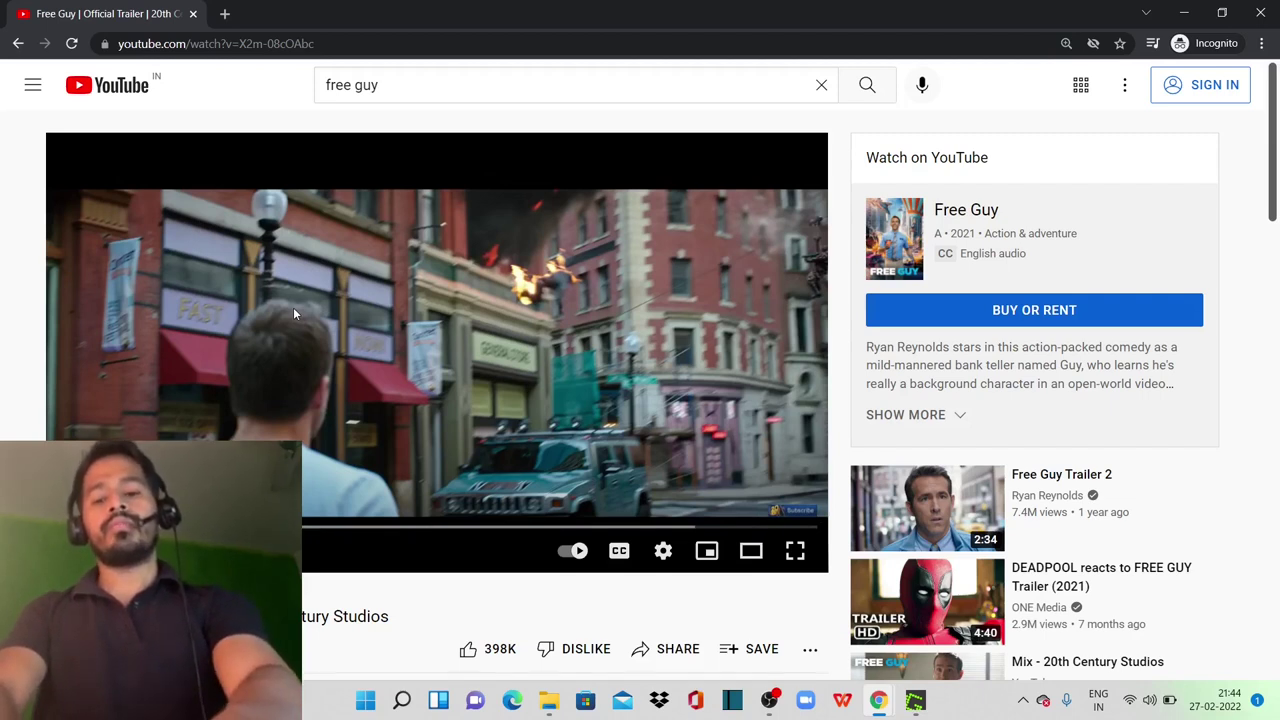
Recapture the same region, save it under its default name, and open the Greenshot folder
key("ctrl+Print")
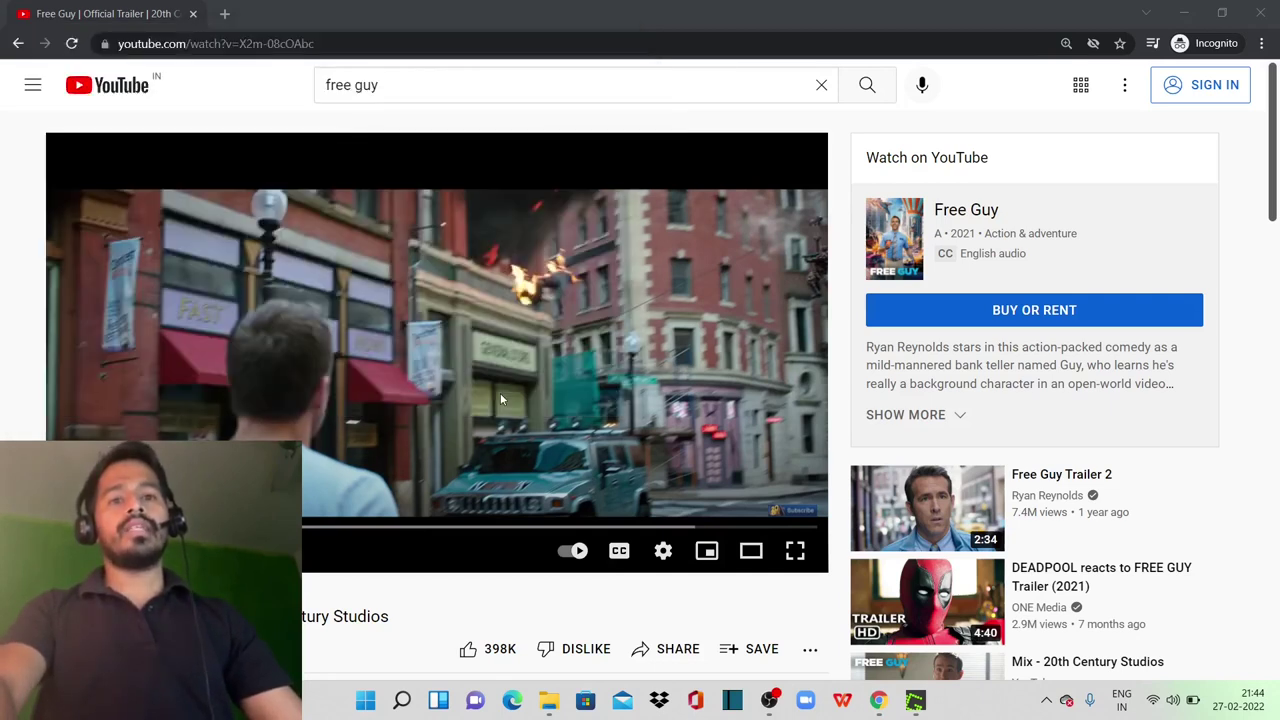
left_click(502, 396)
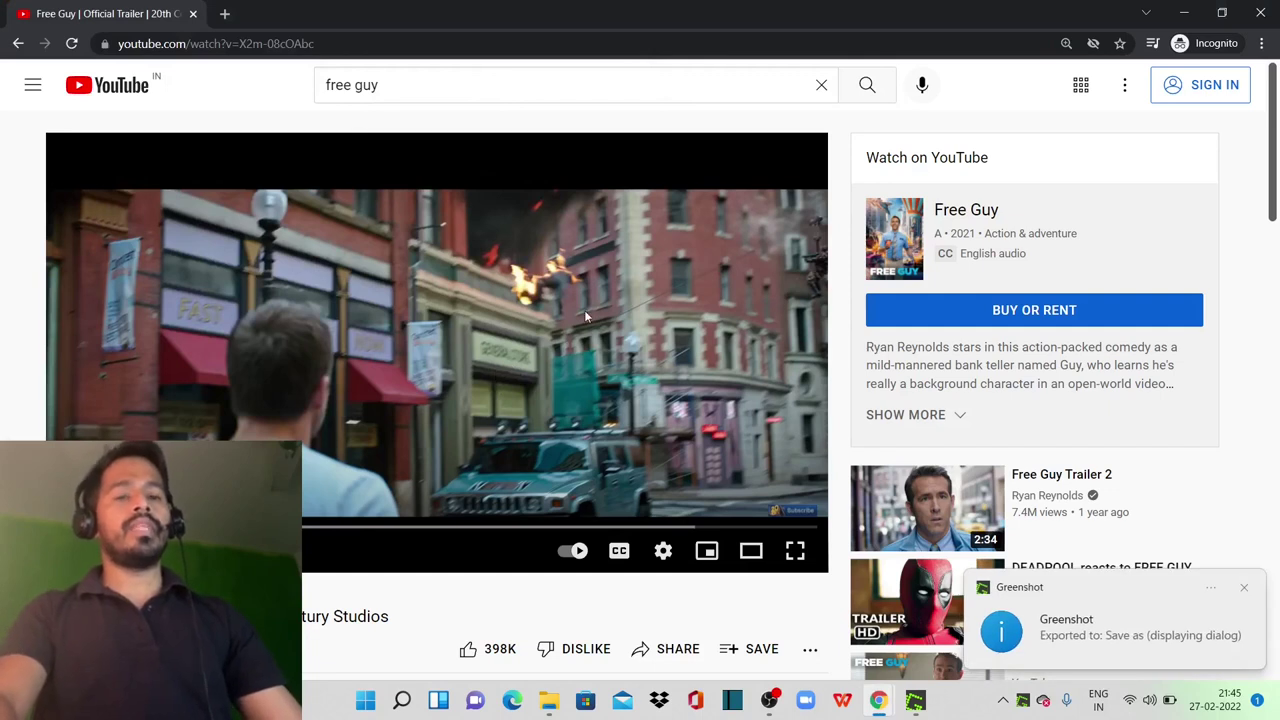
left_click(1155, 619)
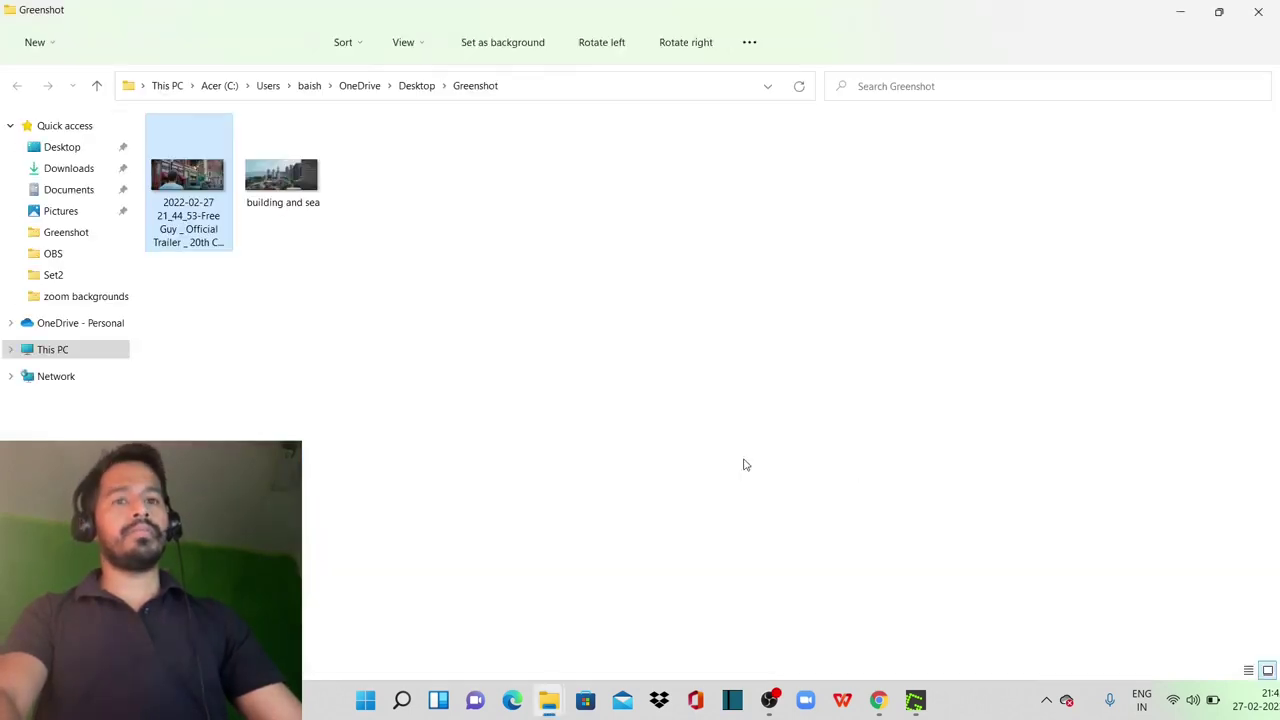
View the newest capture from the Greenshot folder, then close the image and the folder
left_click(323, 260)
left_click(184, 178)
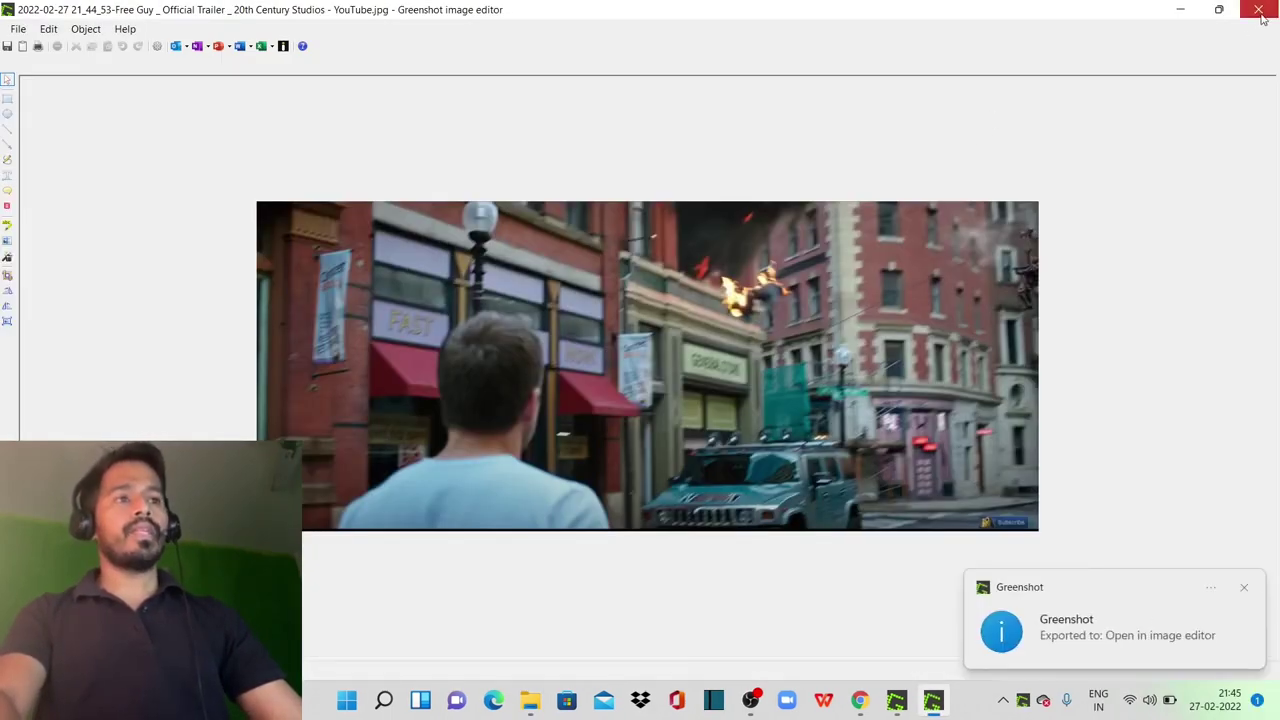
left_click(1260, 10)
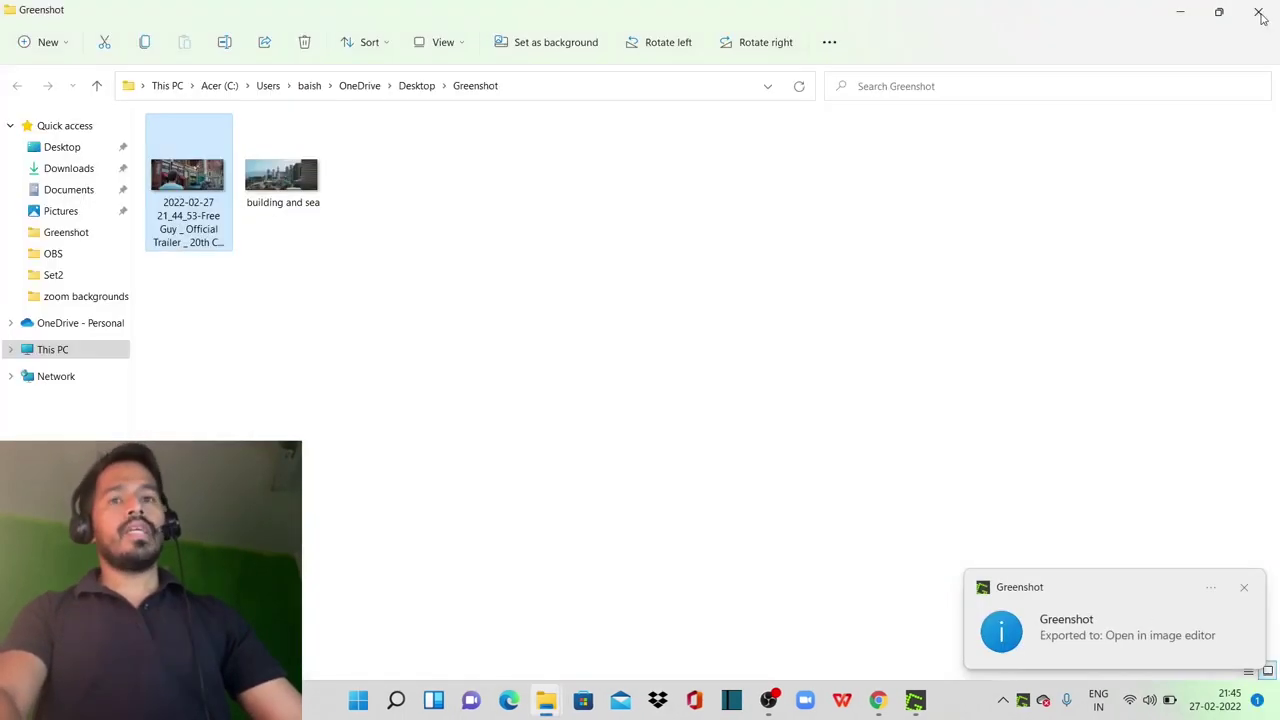
left_click(878, 700)
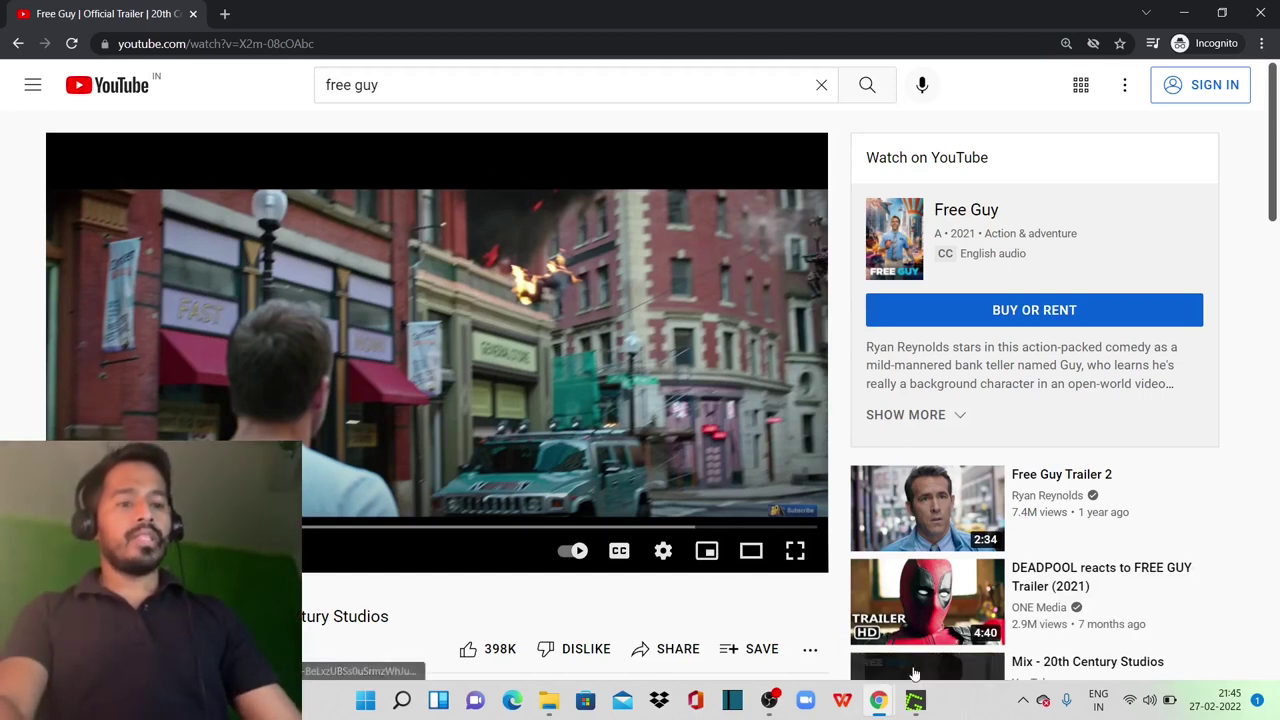
In Greenshot's Destination settings, replace 'Save as' with 'Save directly'
right_click(914, 700)
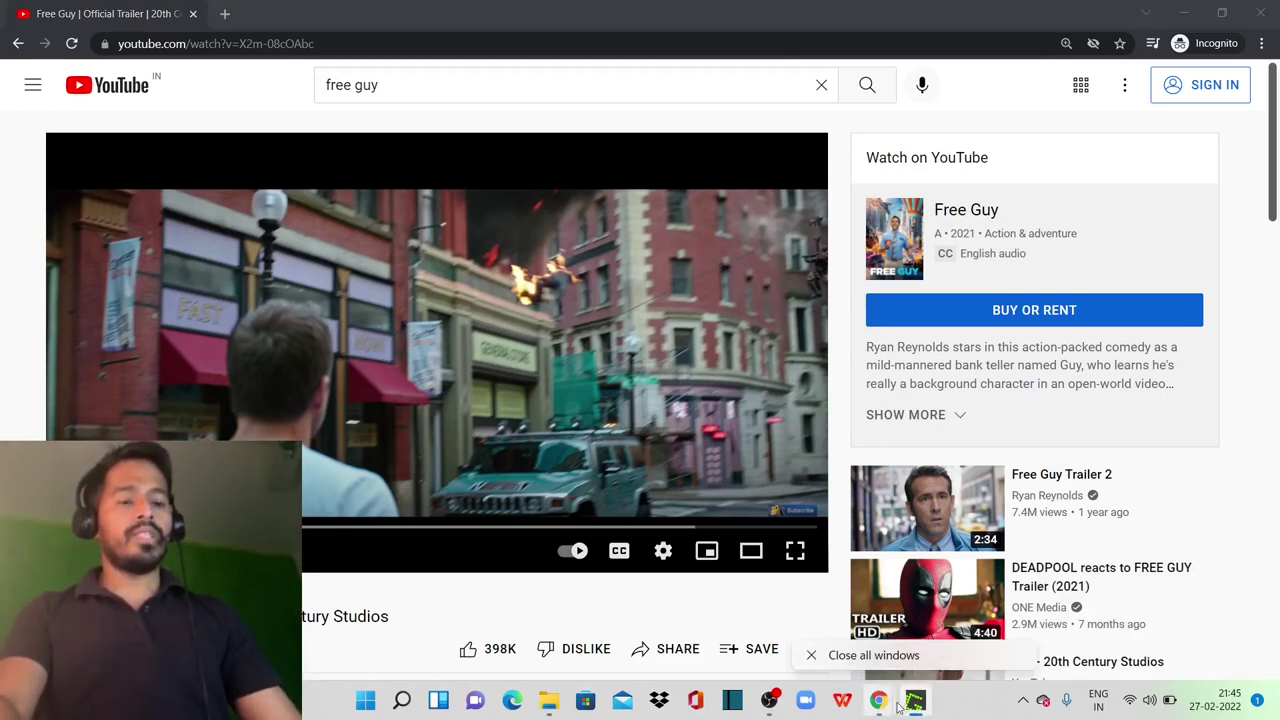
left_click(1023, 701)
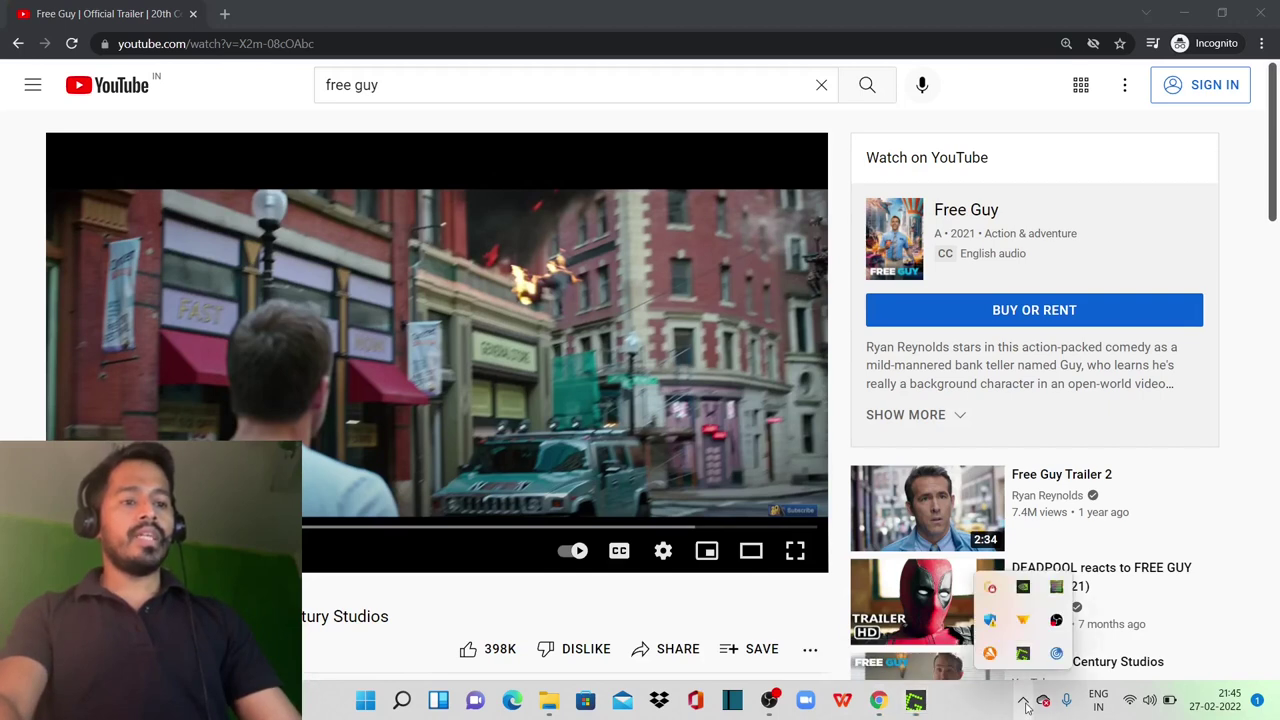
right_click(1023, 653)
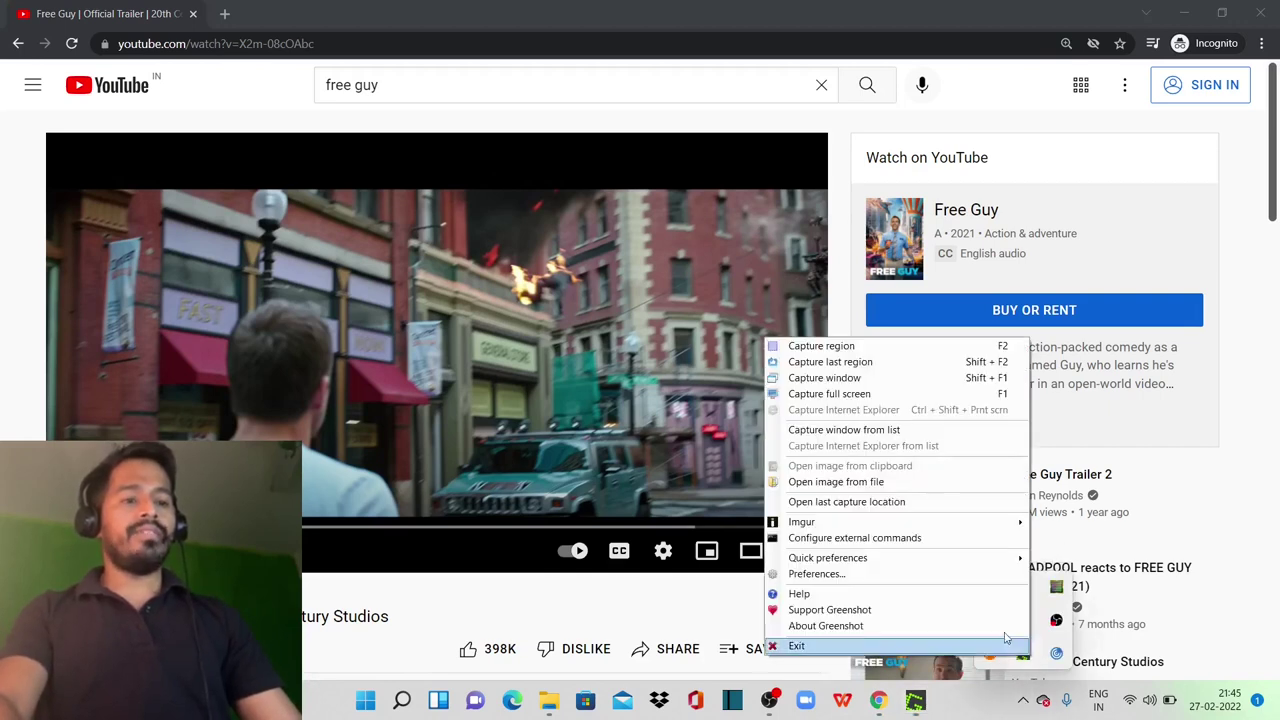
left_click(855, 570)
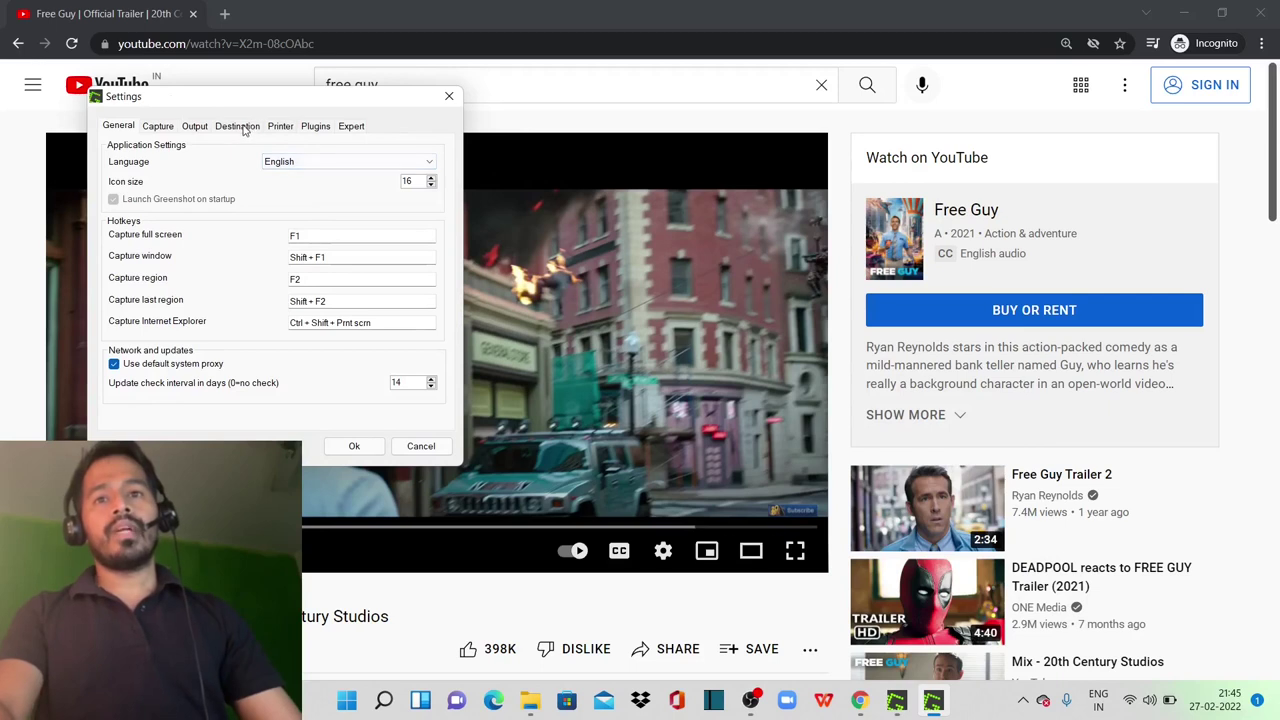
left_click(232, 128)
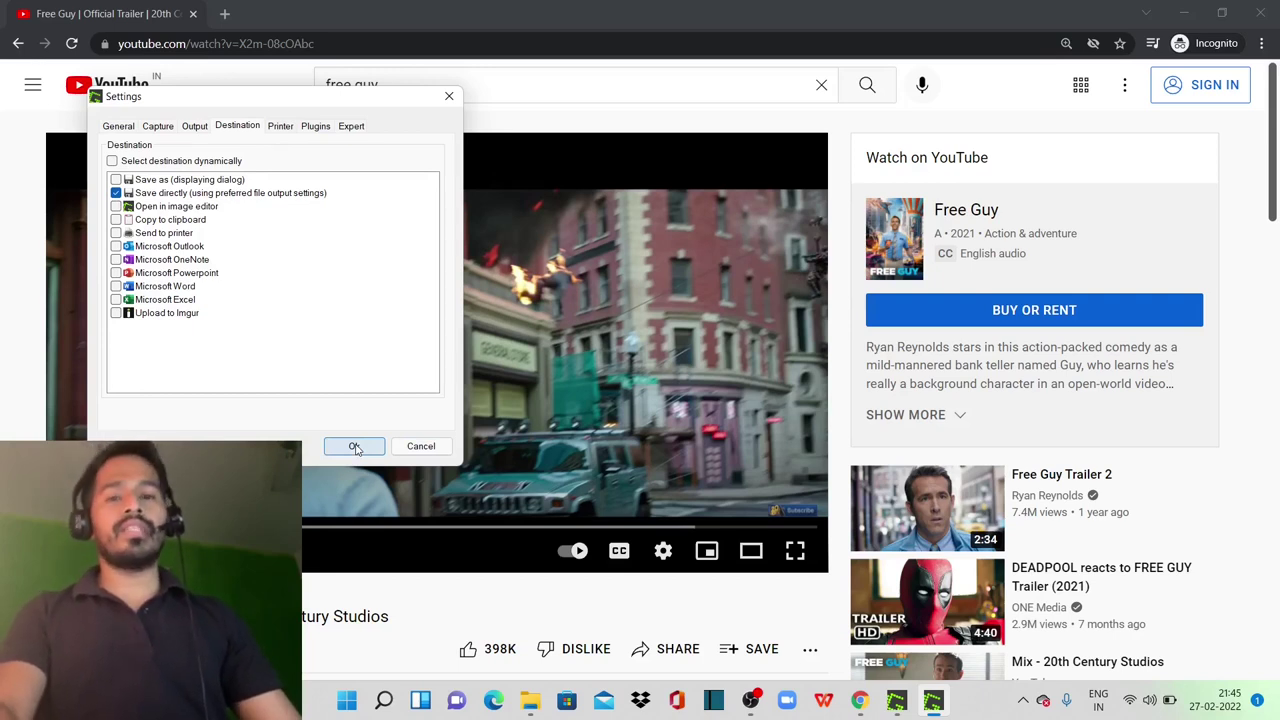
left_click(355, 447)
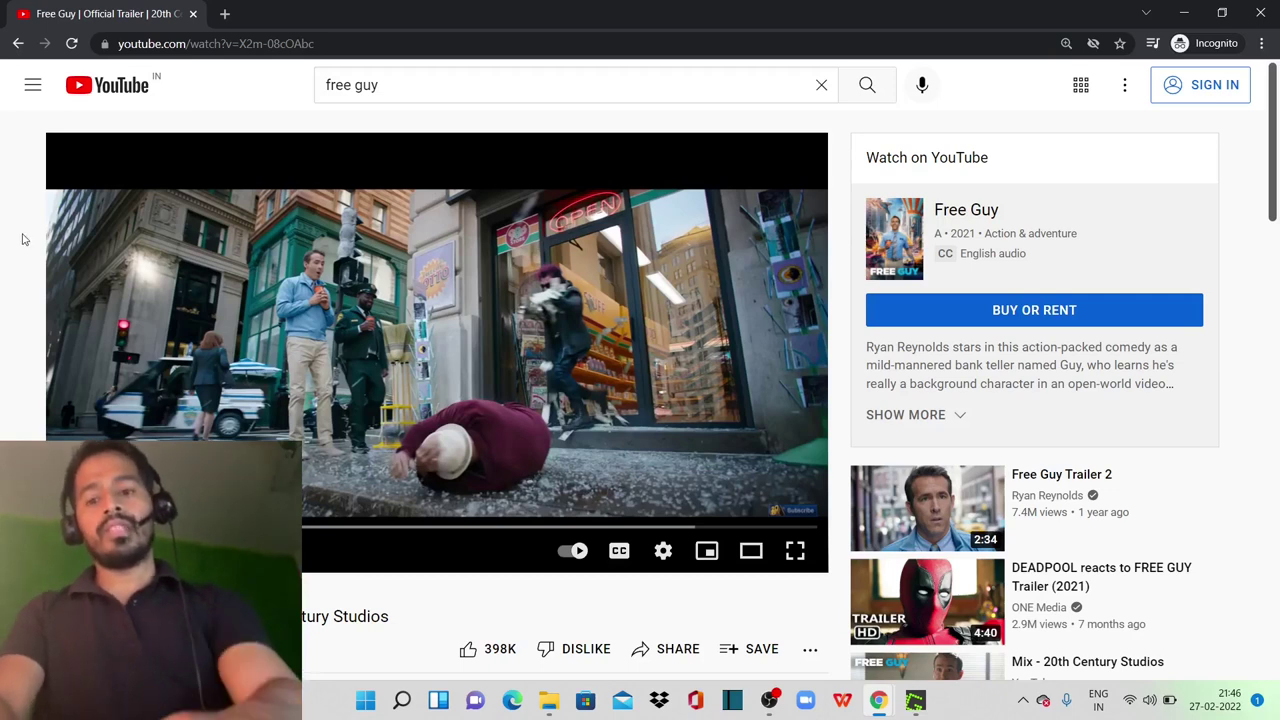
Capture the storefront scene of the man on the pavement directly to file with Print
key("Print")
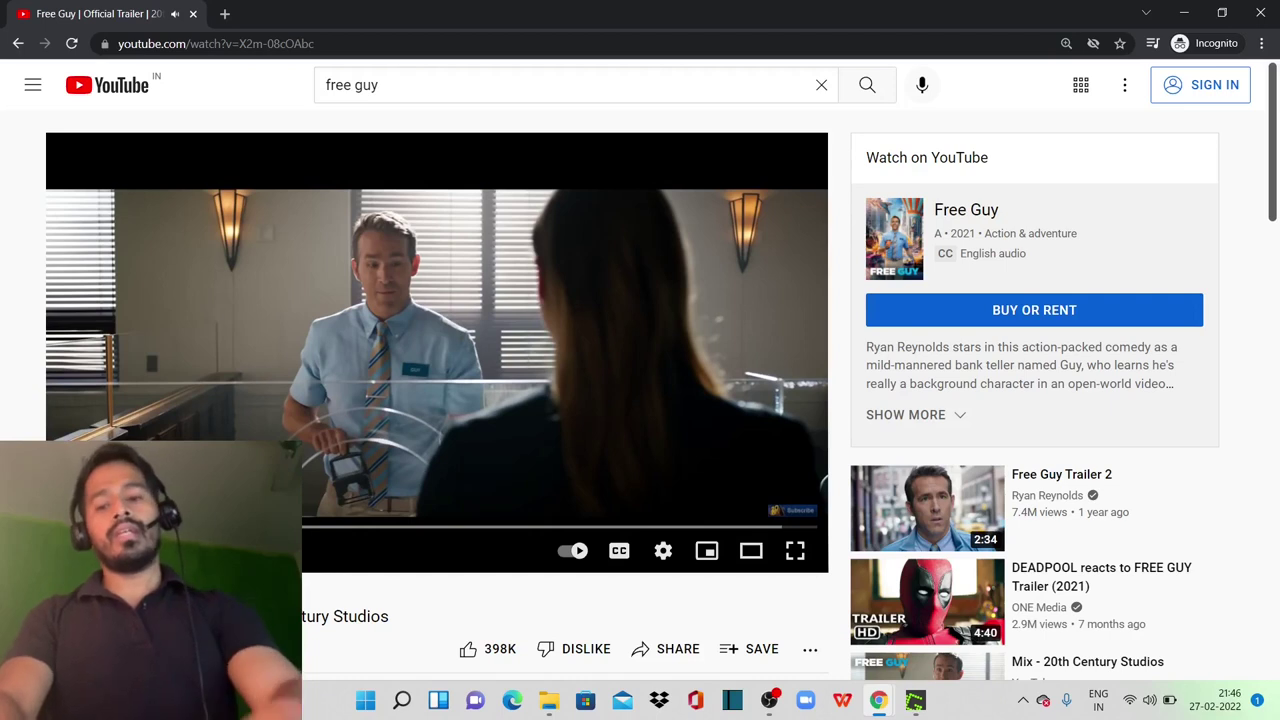
Capture the bank teller counter frame straight to the Greenshot folder with Print
key("Print")
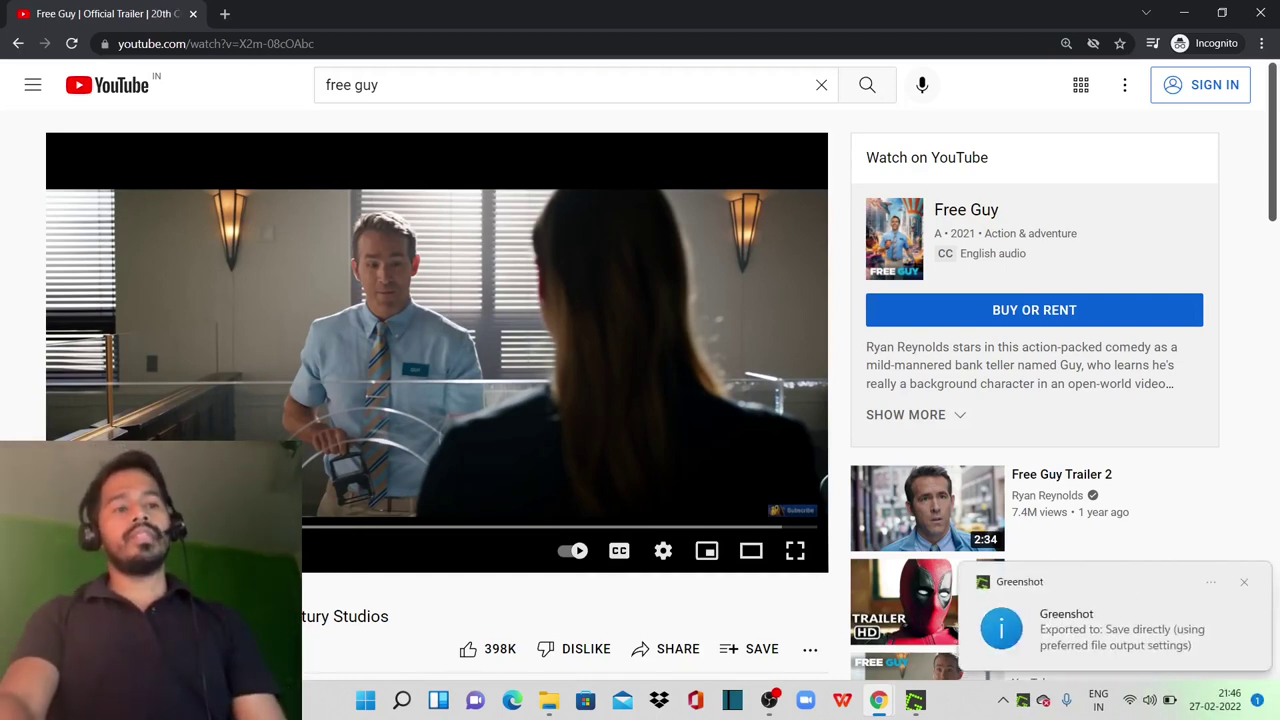